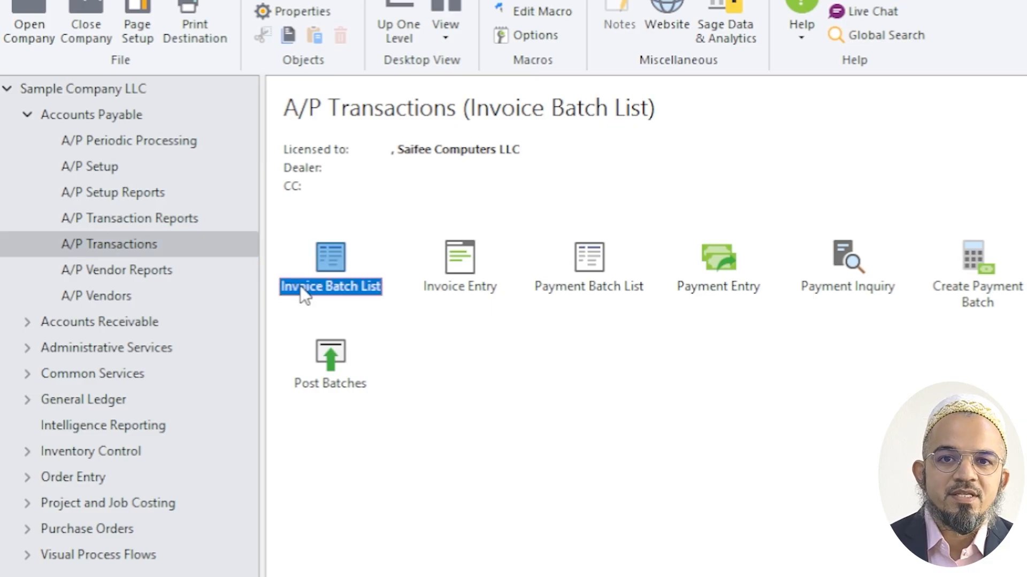
# Step: Open A/P Invoice Entry and create a new batch with the description "Stationery supplies"
pyautogui.doubleClick(459, 285)
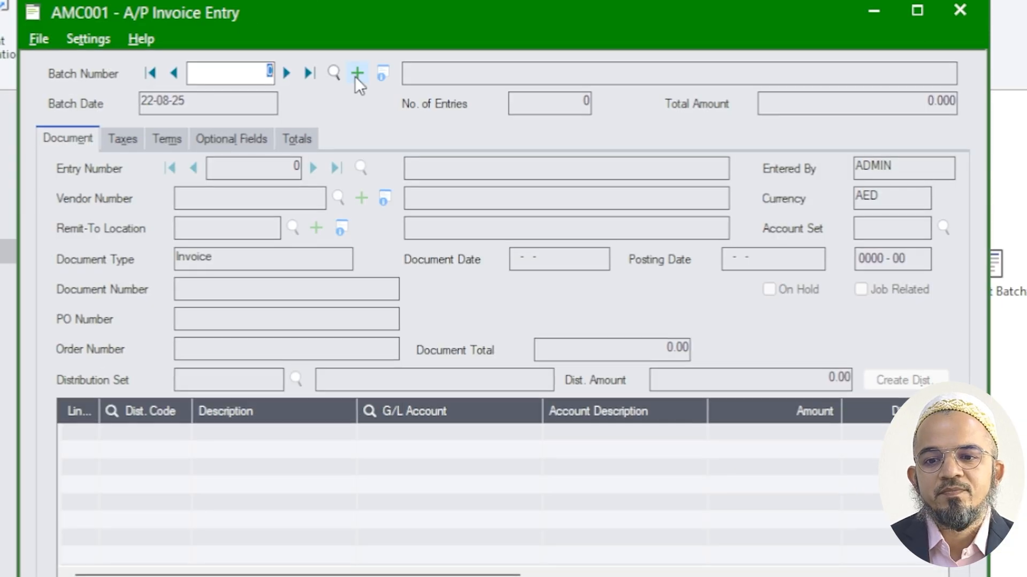
pyautogui.click(576, 57)
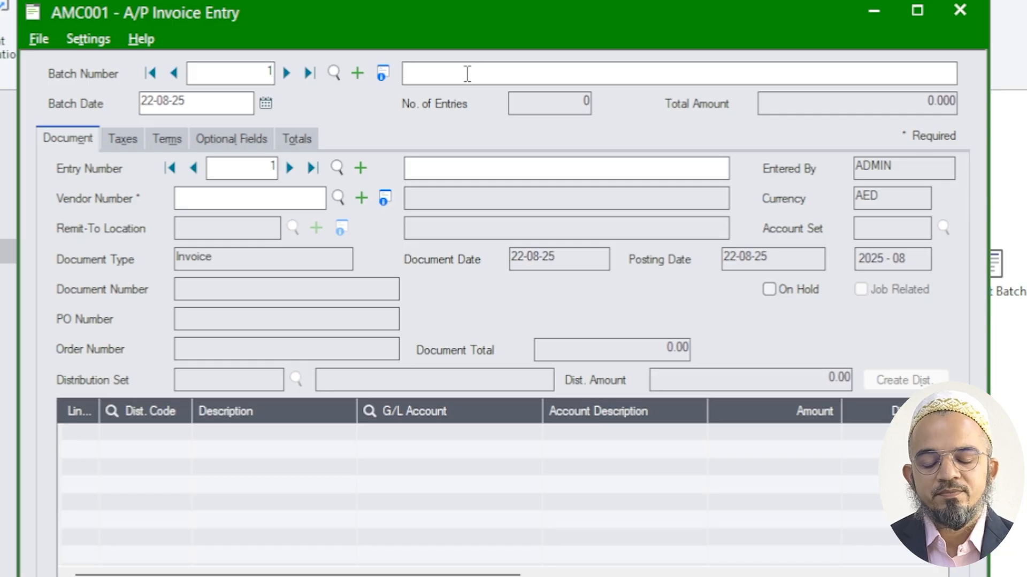
pyautogui.write('Stationery')
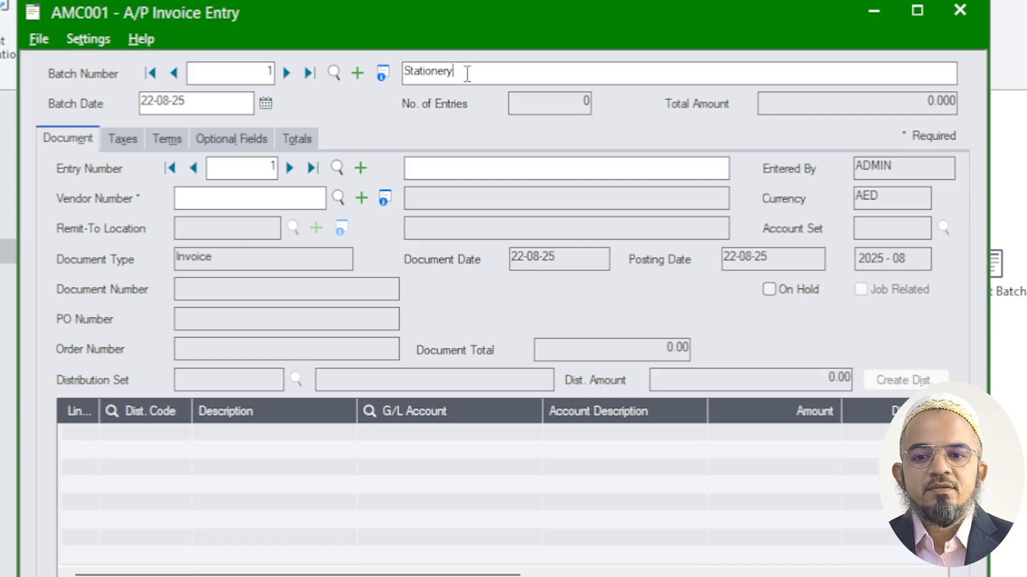
pyautogui.write(' supplies')
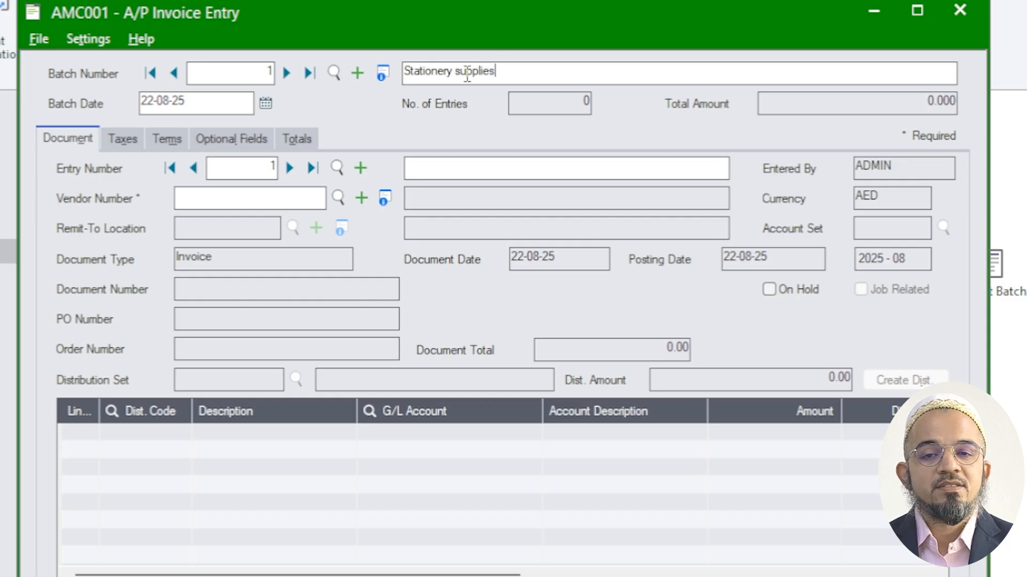
# Step: Copy the batch description "Stationery supplies" into the description of entry 1
pyautogui.moveTo(512, 81); pyautogui.dragTo(311, 80)
pyautogui.hotkey('ctrl', 'c')
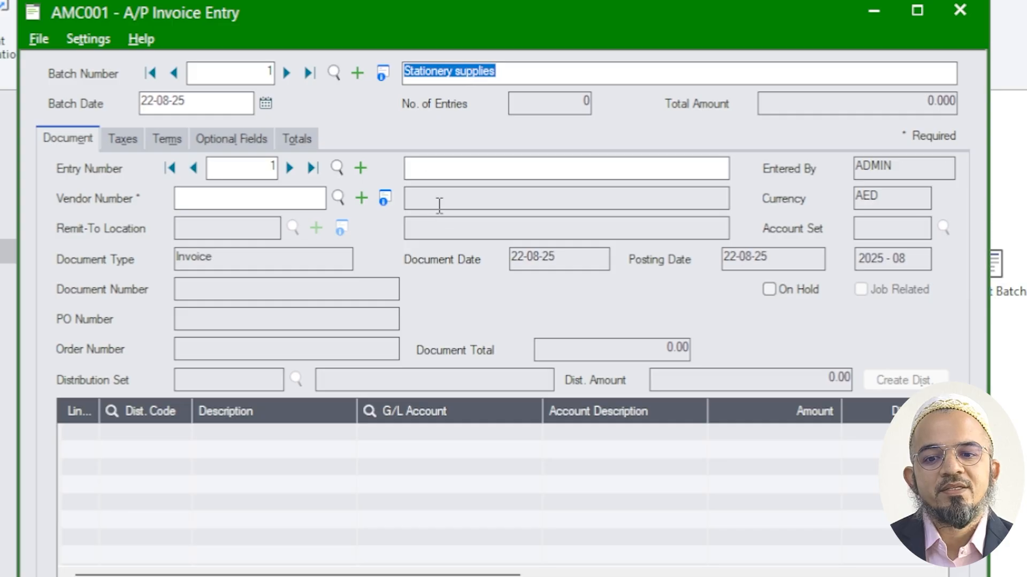
pyautogui.click(435, 169)
pyautogui.hotkey('ctrl', 'v')
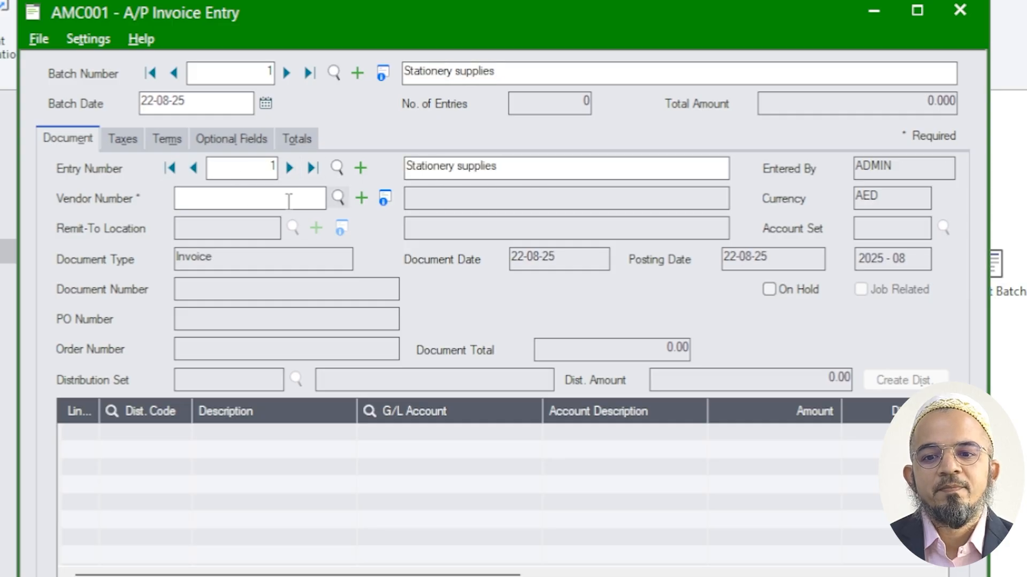
# Step: Choose Saifee Stationery LLC as the entry's vendor and select Invoice as the document type
pyautogui.click(341, 198)
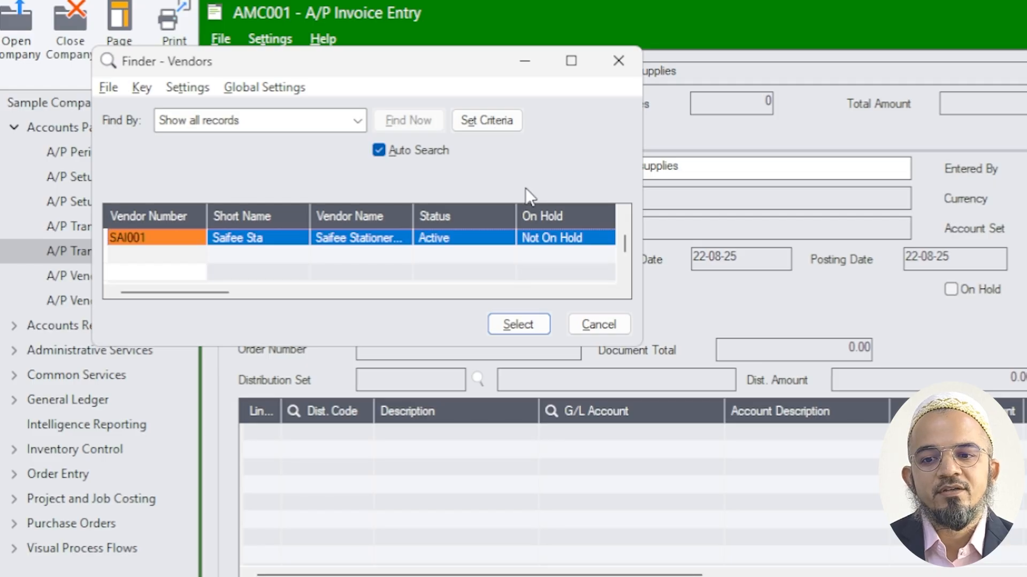
pyautogui.doubleClick(146, 239)
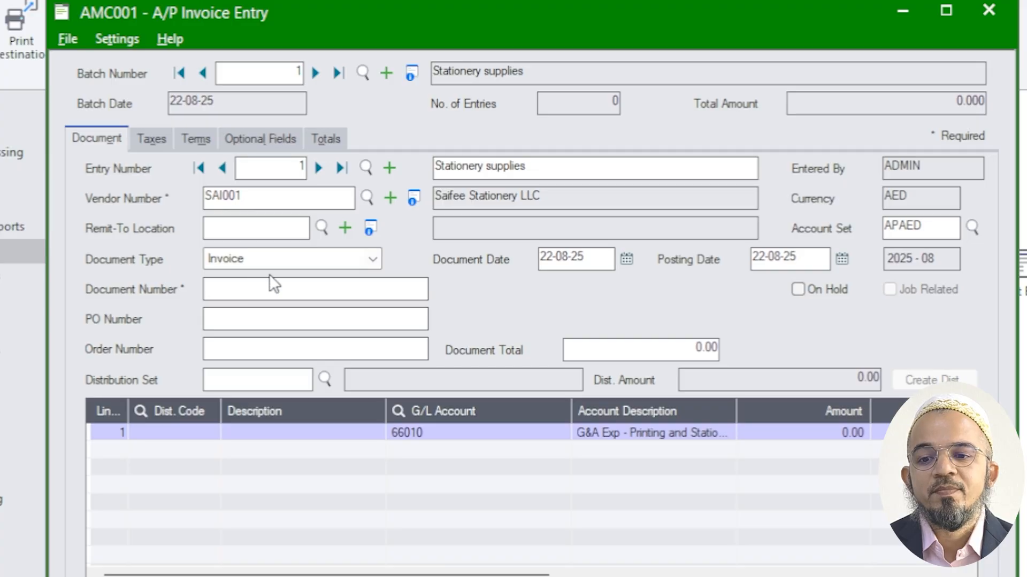
pyautogui.click(244, 289)
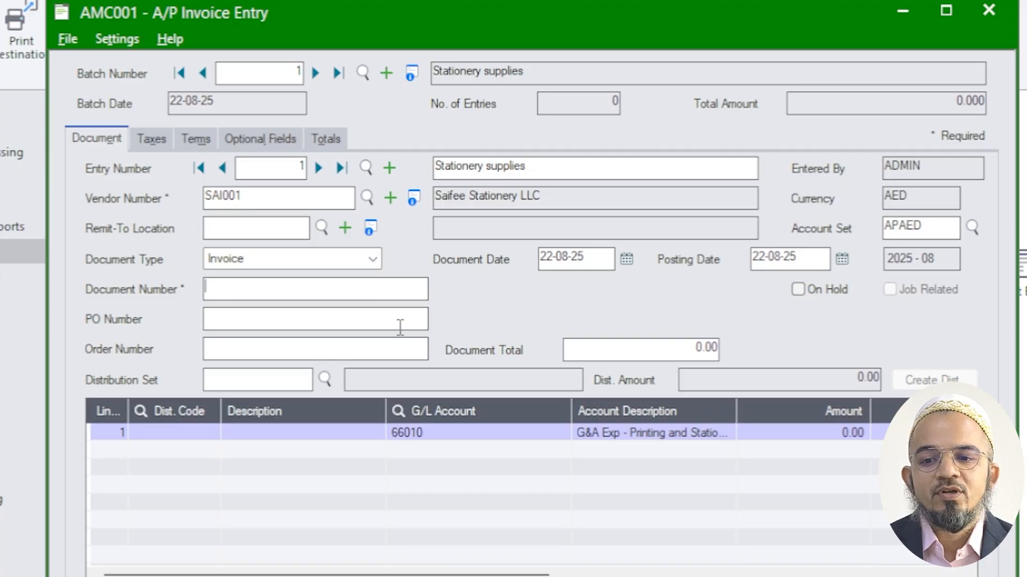
pyautogui.click(256, 260)
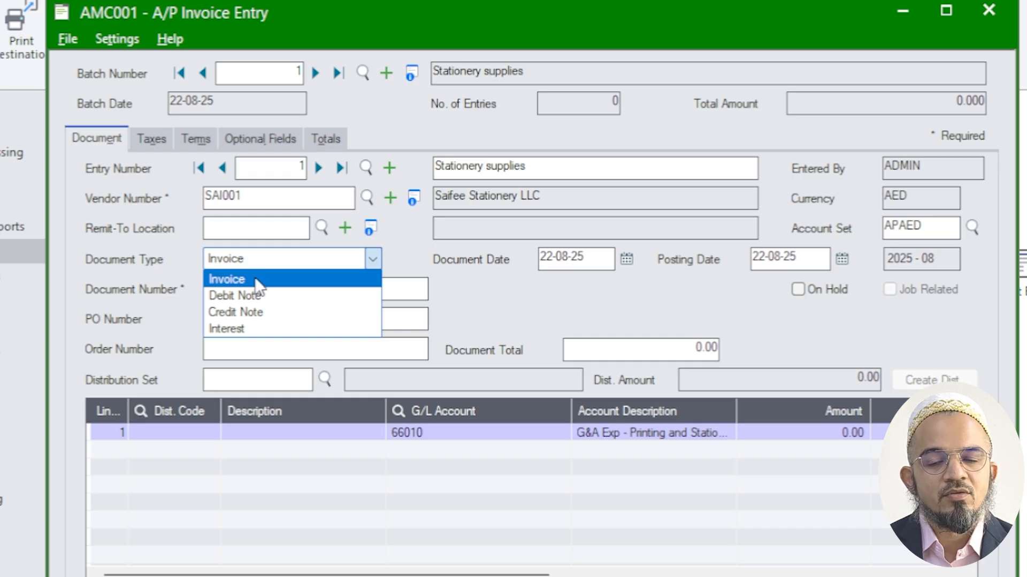
pyautogui.click(256, 278)
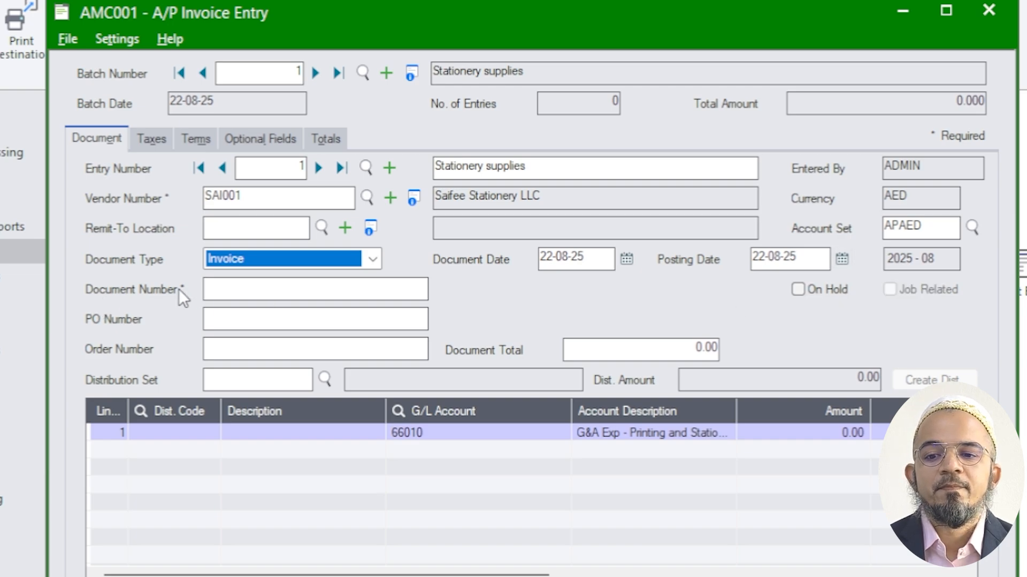
# Step: Set the invoice's document number to 123-456 and its document total to 210
pyautogui.click(244, 289)
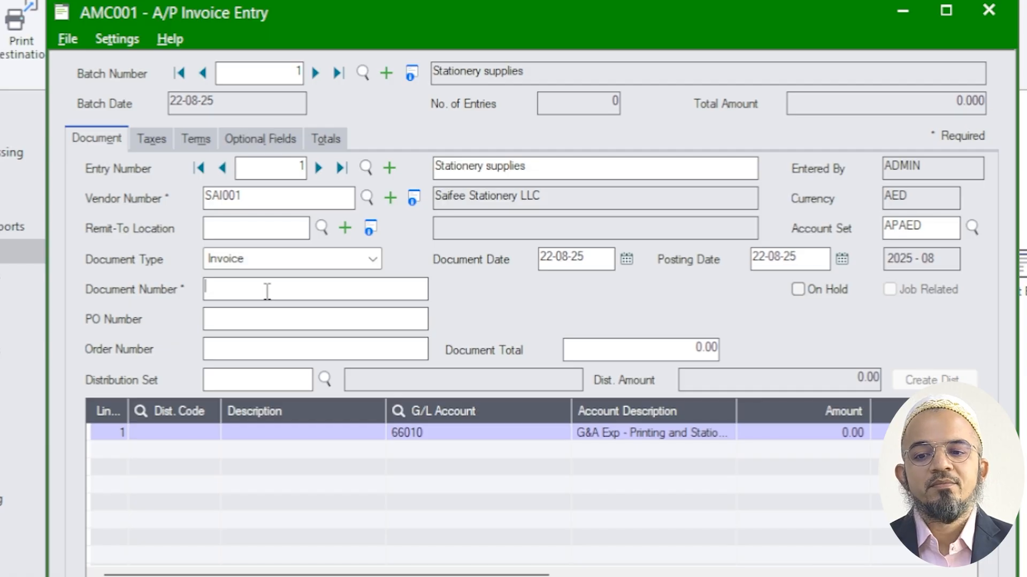
pyautogui.write('123')
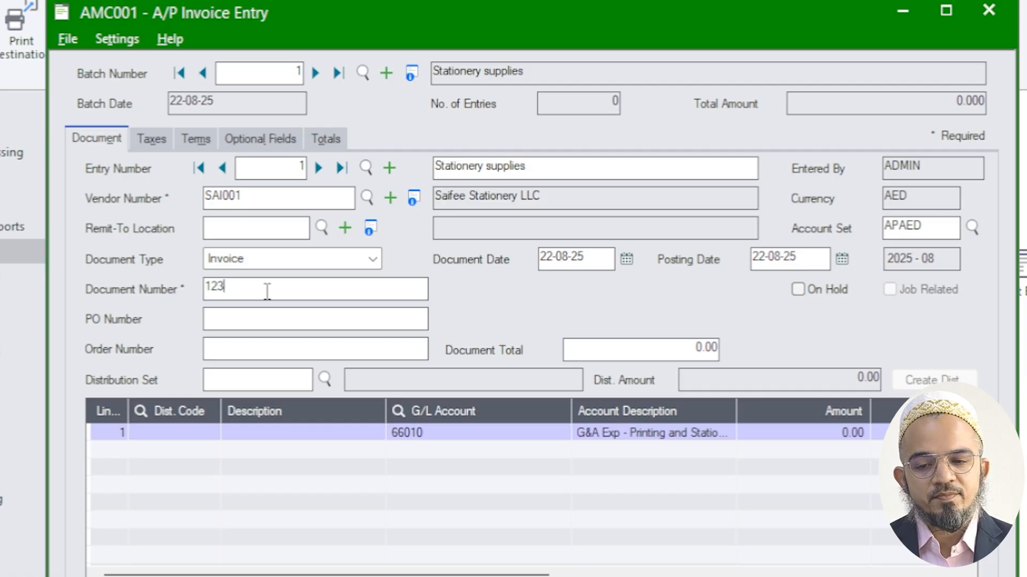
pyautogui.write('-456')
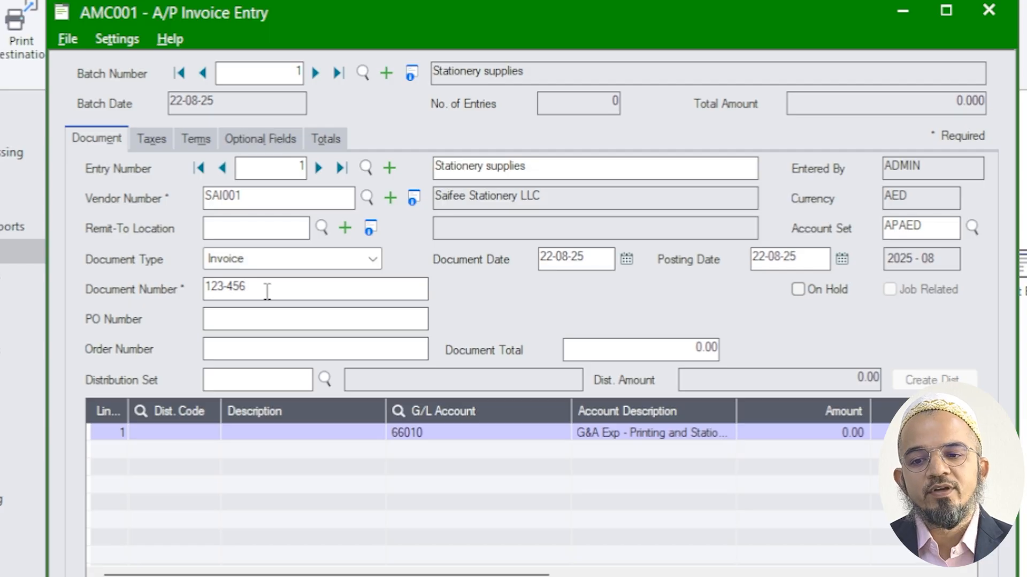
pyautogui.click(267, 317)
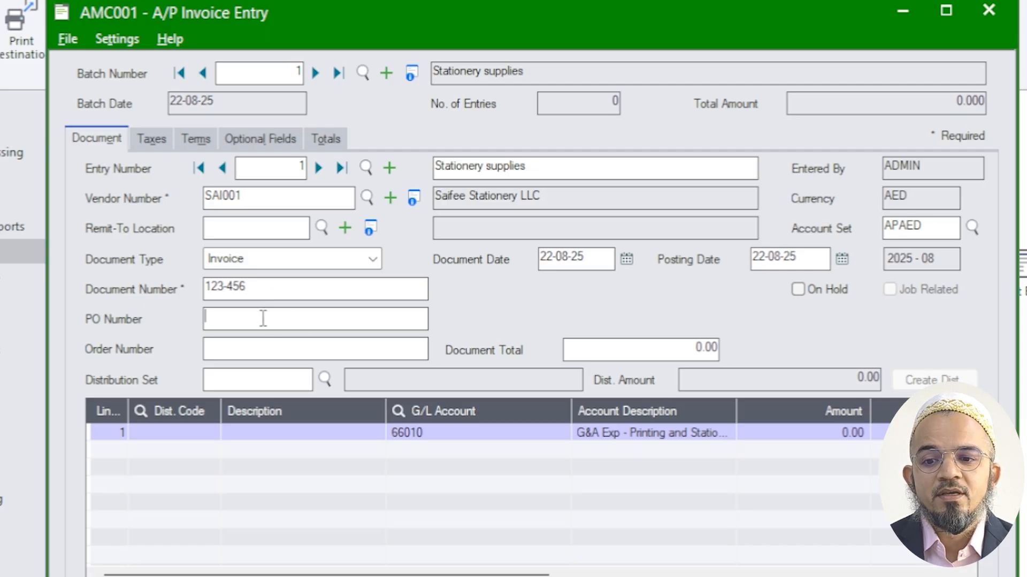
pyautogui.click(641, 353)
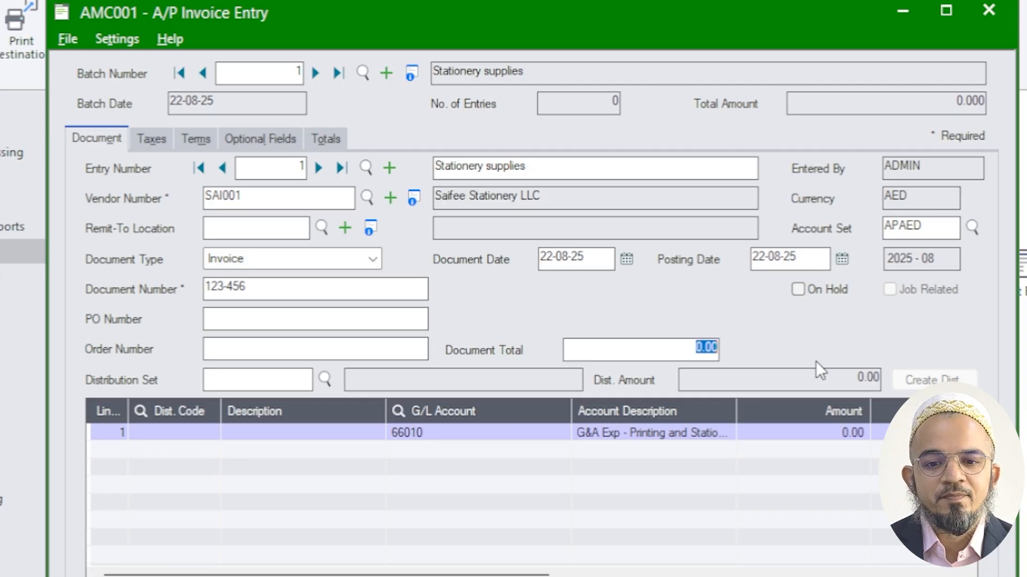
pyautogui.write('210')
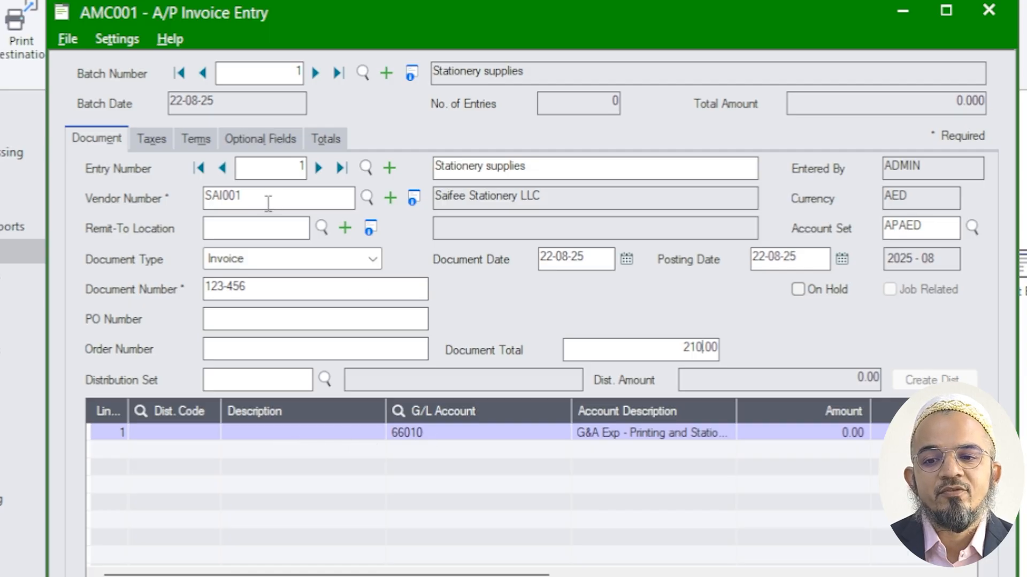
# Step: Fill in distribution line 1 for account 66010 with the description "Stationery supplies" and an amount of 200
pyautogui.click(409, 434)
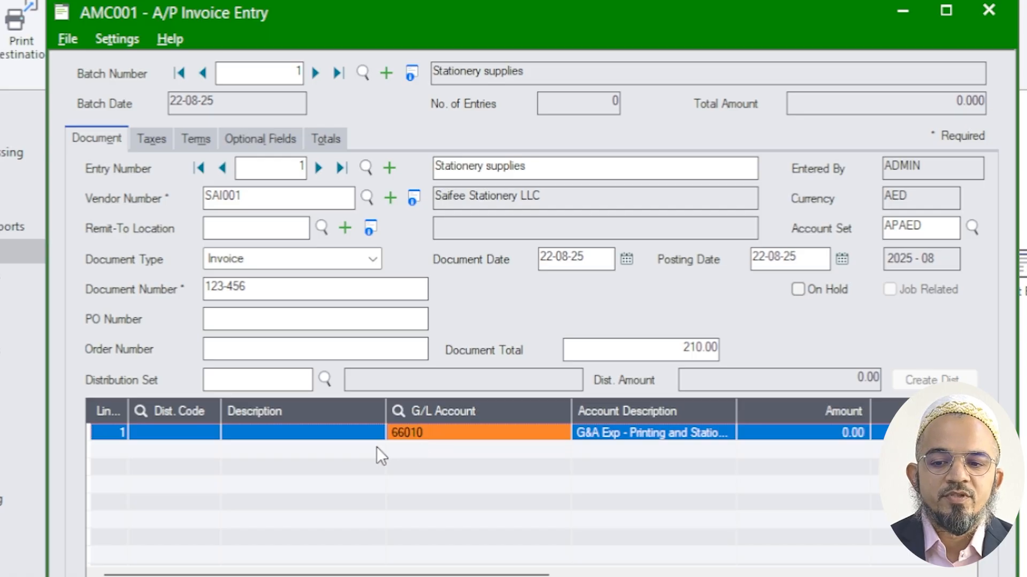
pyautogui.click(621, 433)
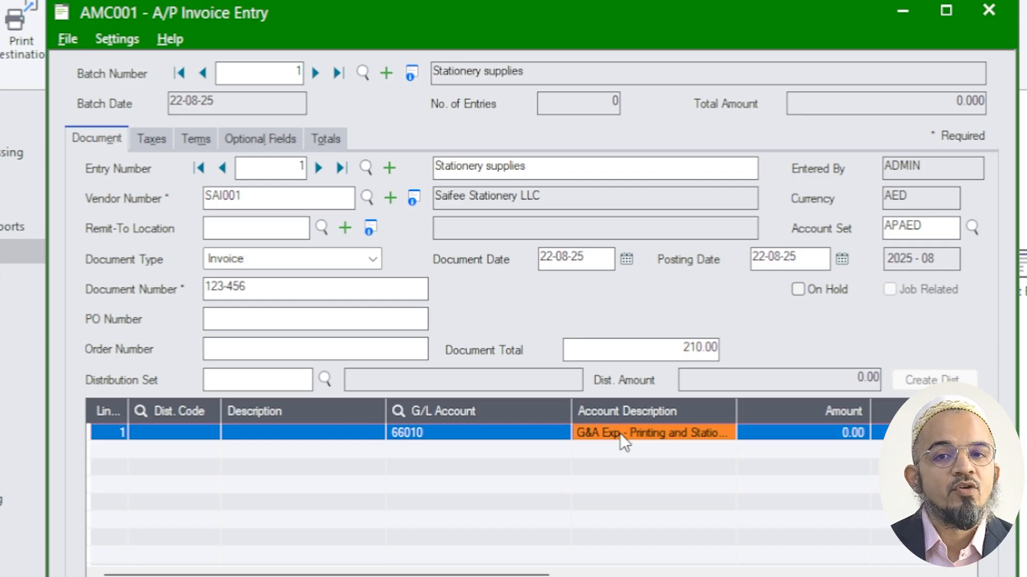
pyautogui.click(266, 433)
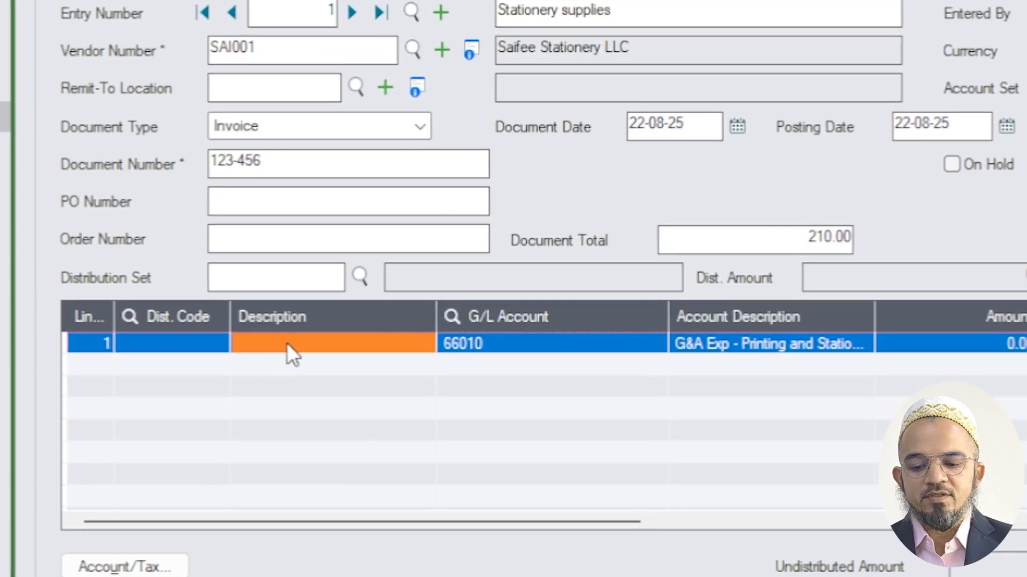
pyautogui.write('Stationery')
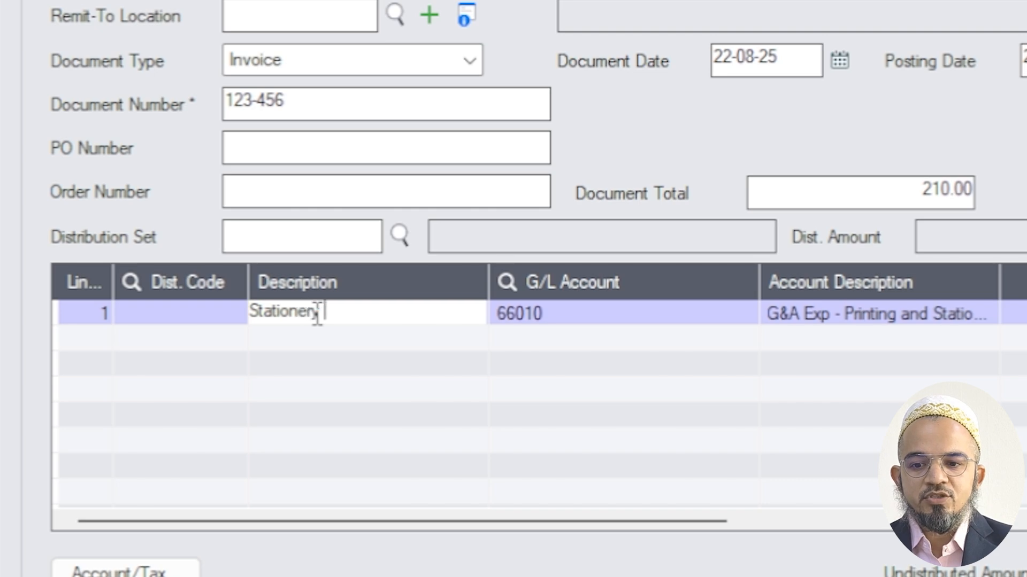
pyautogui.write(' supplies')
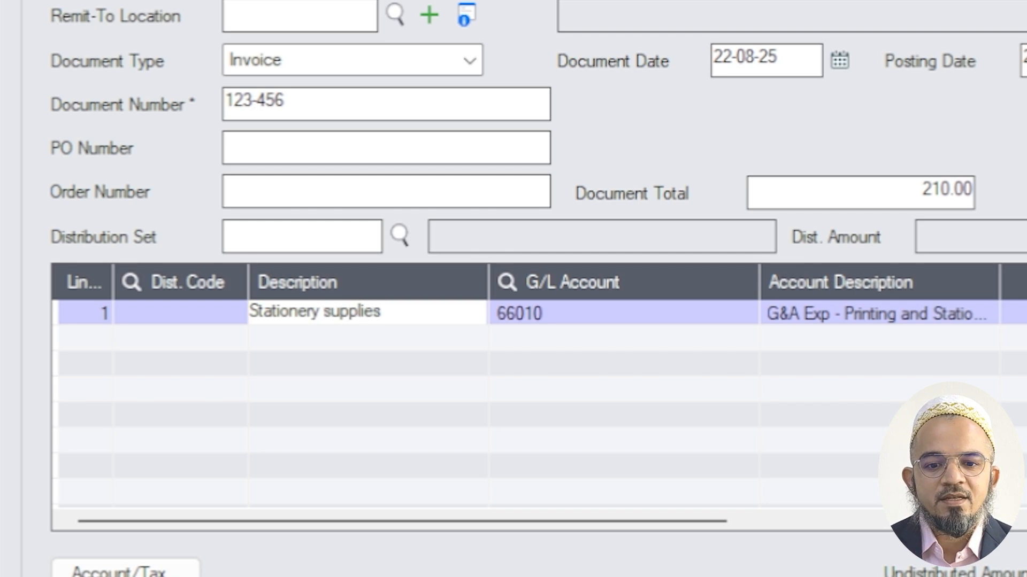
pyautogui.doubleClick(830, 381)
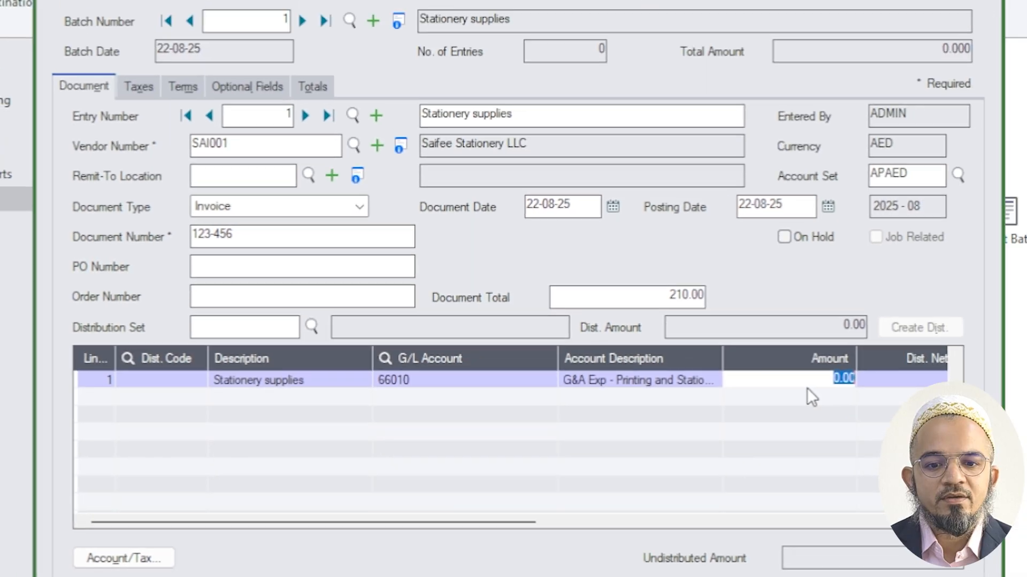
pyautogui.write('200')
pyautogui.press('Tab')
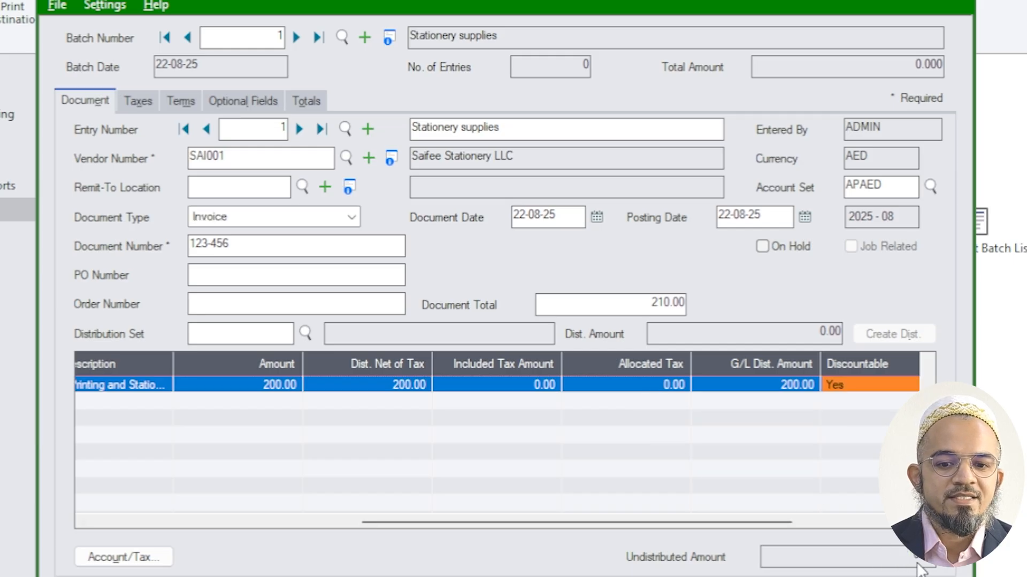
# Step: Review the invoice's document total, tax base and tax amount, payment terms, optional fields and totals
pyautogui.click(633, 302)
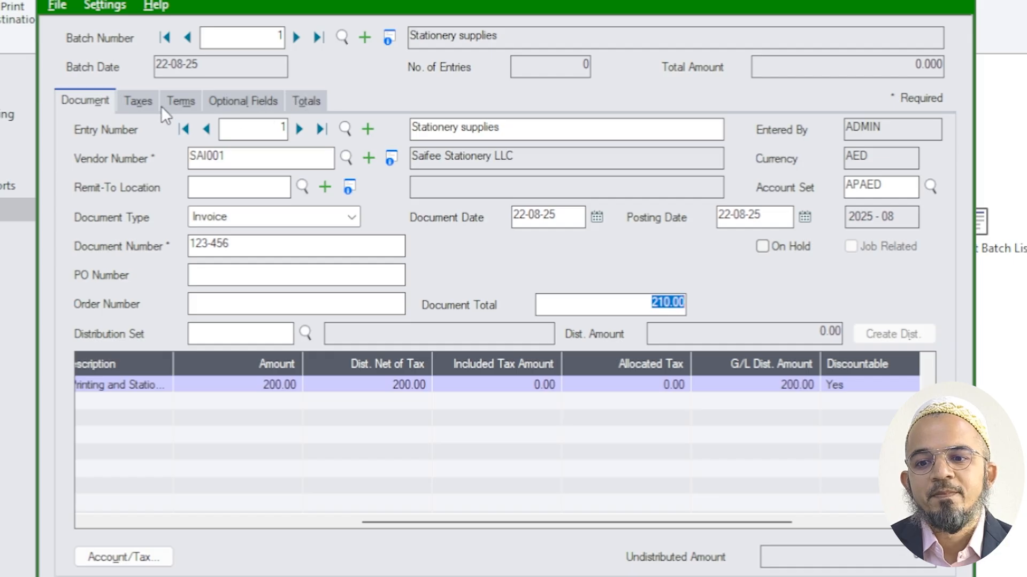
pyautogui.click(141, 100)
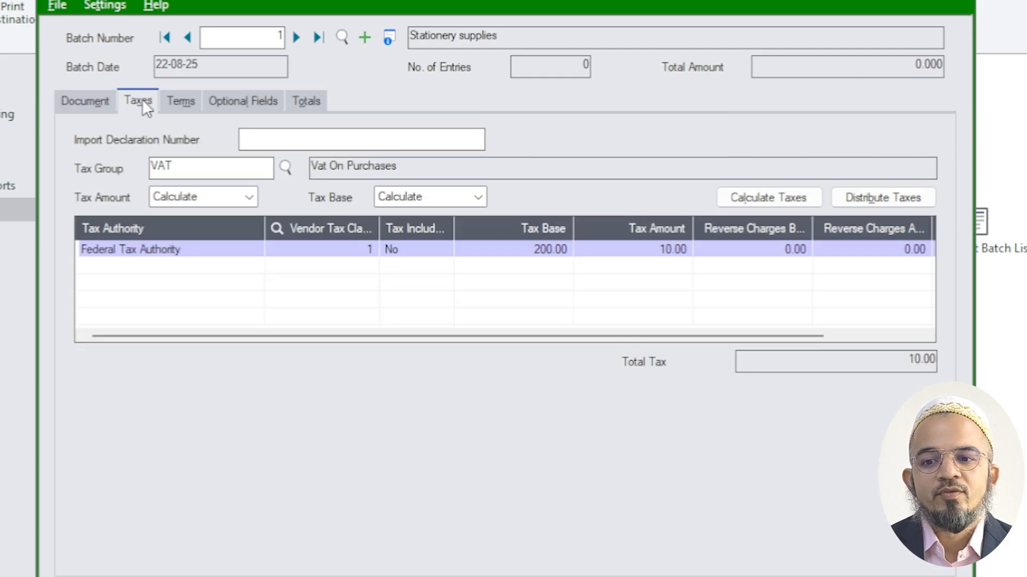
pyautogui.click(326, 249)
pyautogui.click(554, 250)
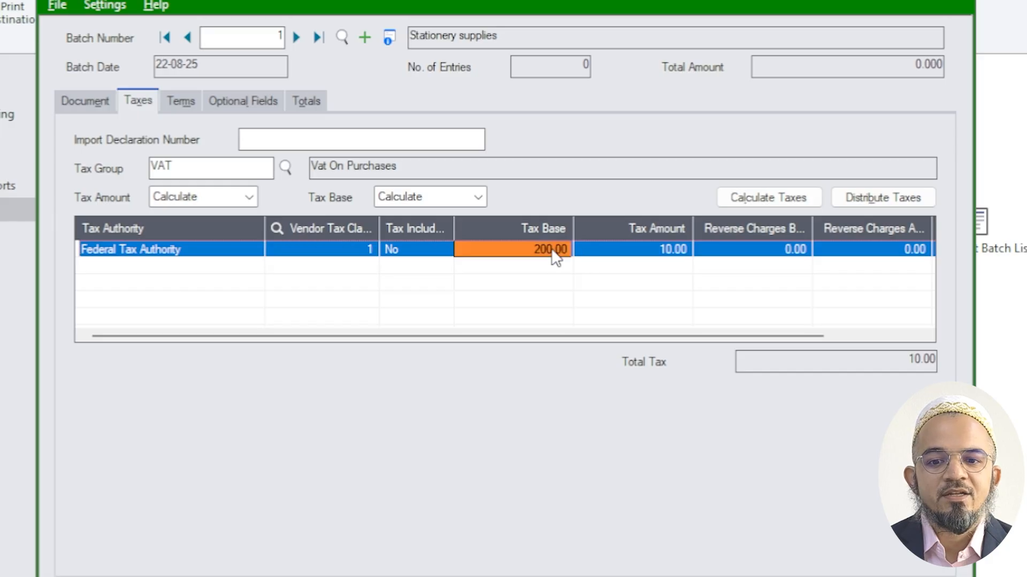
pyautogui.click(653, 257)
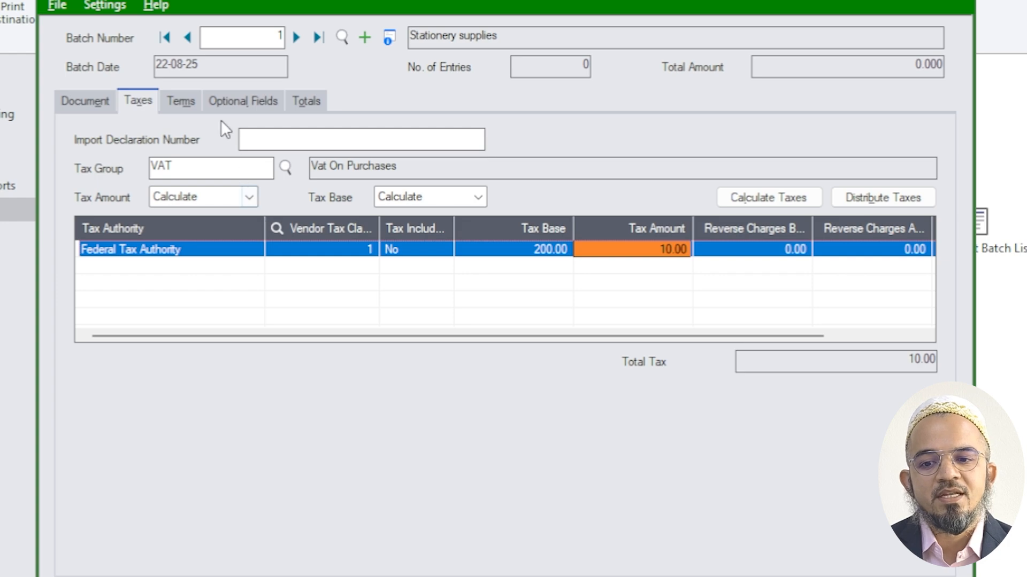
pyautogui.click(184, 103)
pyautogui.moveTo(216, 142); pyautogui.dragTo(107, 144)
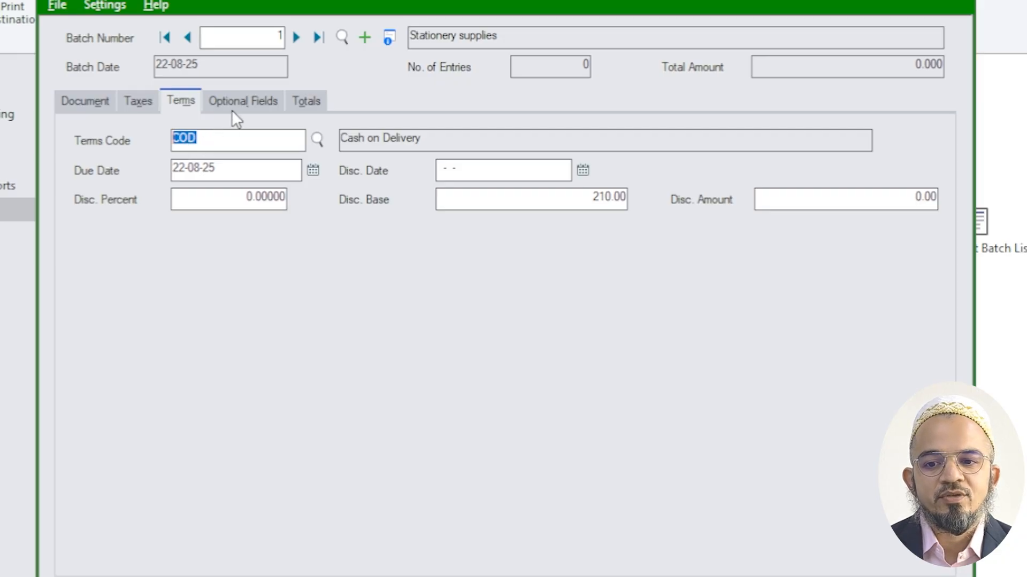
pyautogui.click(265, 102)
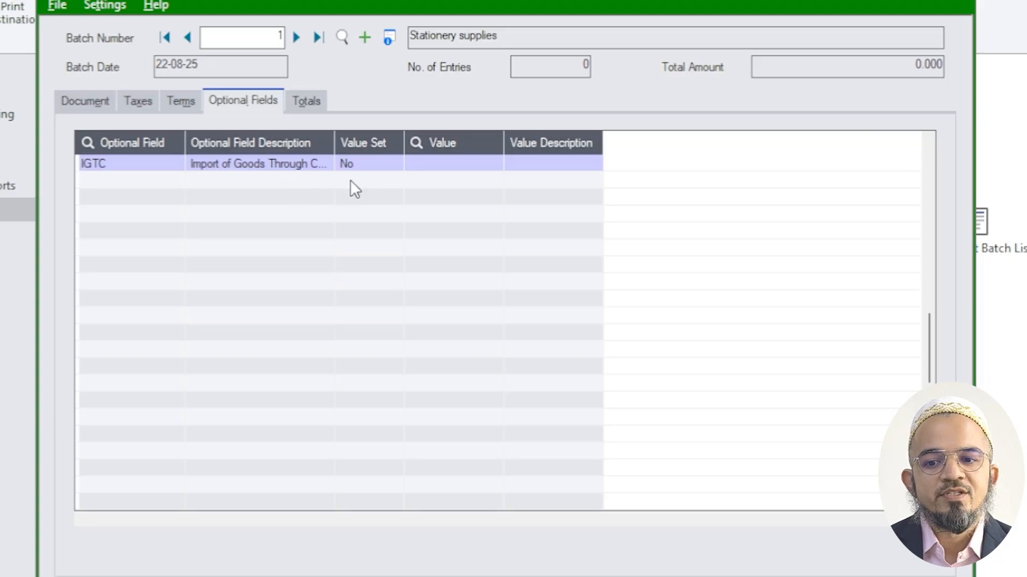
pyautogui.click(307, 103)
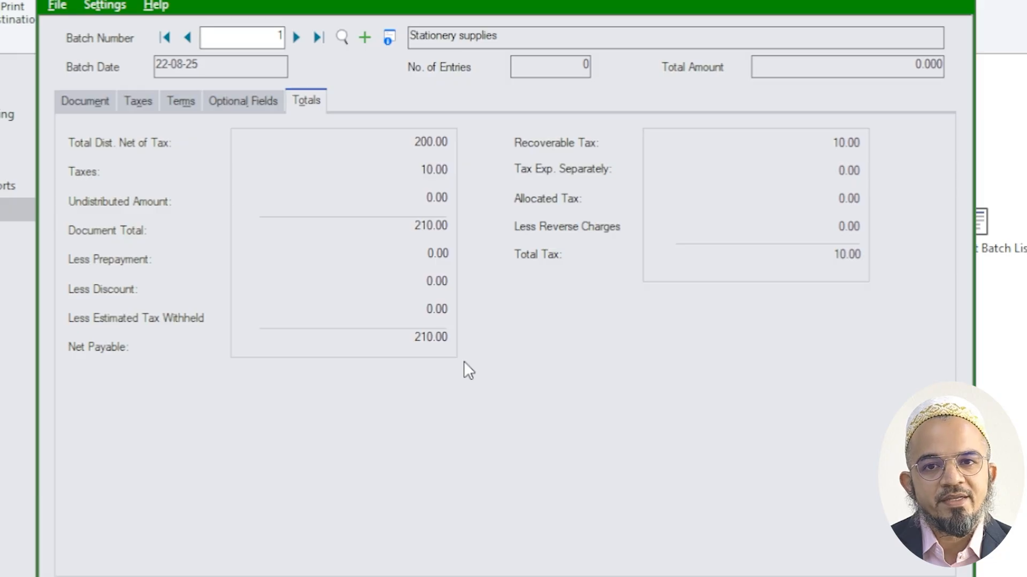
# Step: Try to add the invoice entry to the batch
pyautogui.click(317, 500)
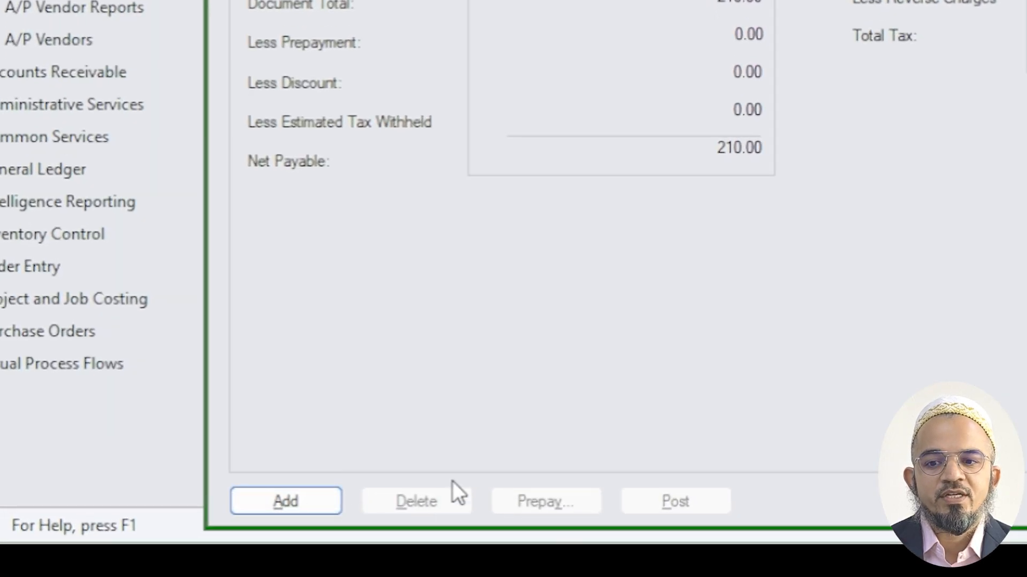
pyautogui.moveTo(320, 122); pyautogui.dragTo(464, 123)
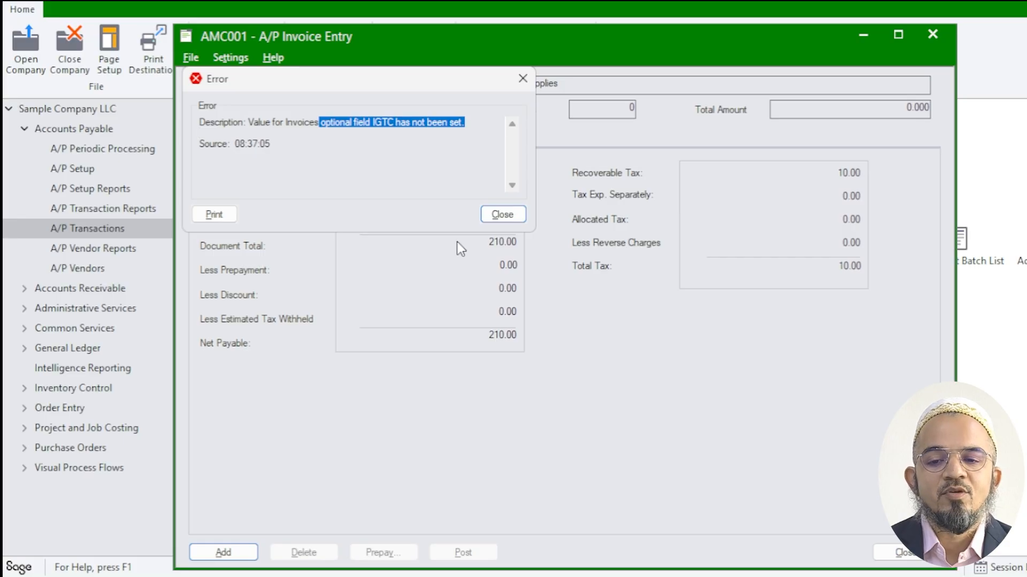
pyautogui.click(489, 215)
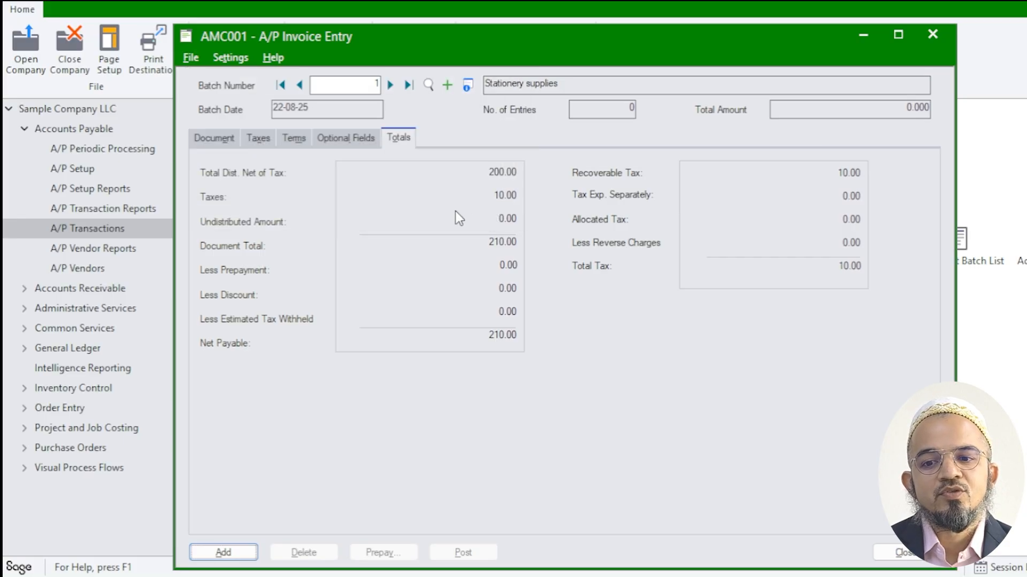
# Step: Set the invoice's IGTC optional field to N (No) and add the invoice entry to the batch
pyautogui.click(325, 139)
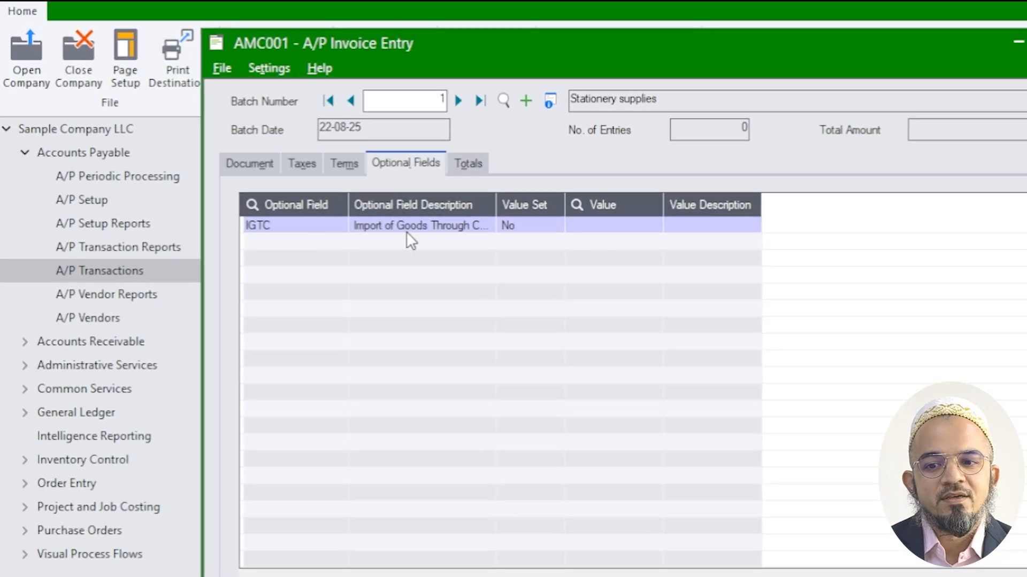
pyautogui.click(407, 233)
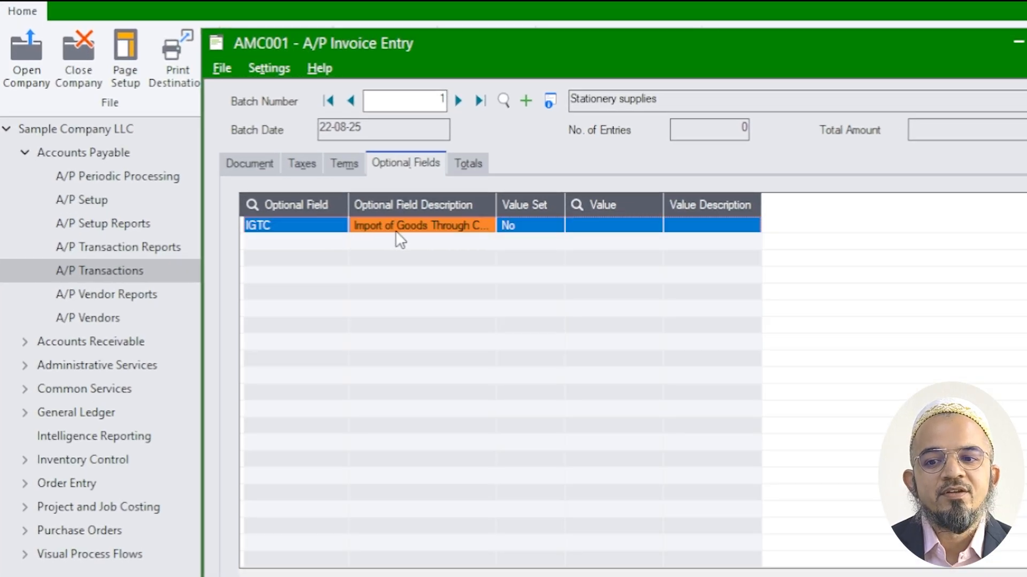
pyautogui.click(596, 209)
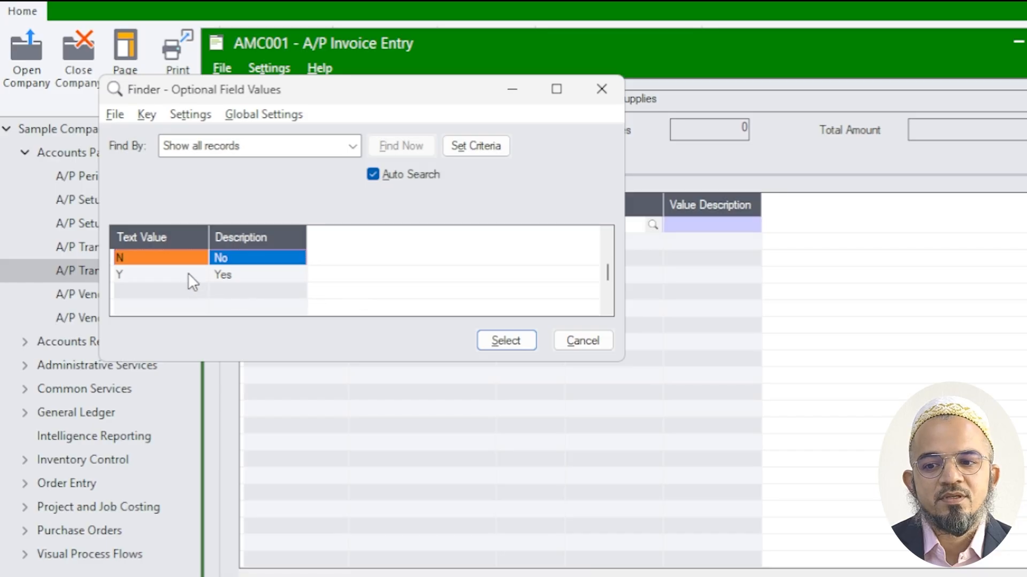
pyautogui.doubleClick(178, 257)
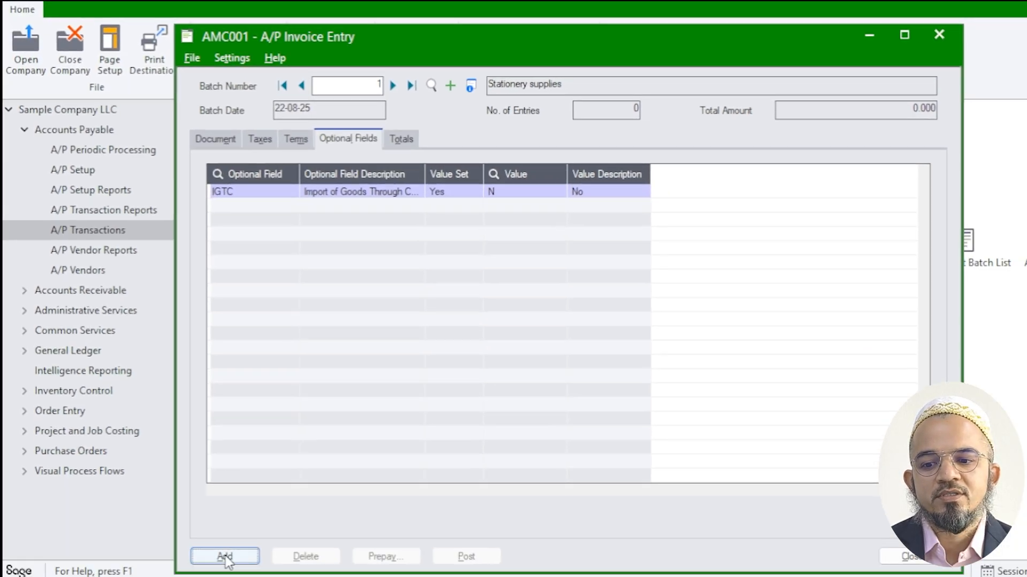
pyautogui.click(225, 558)
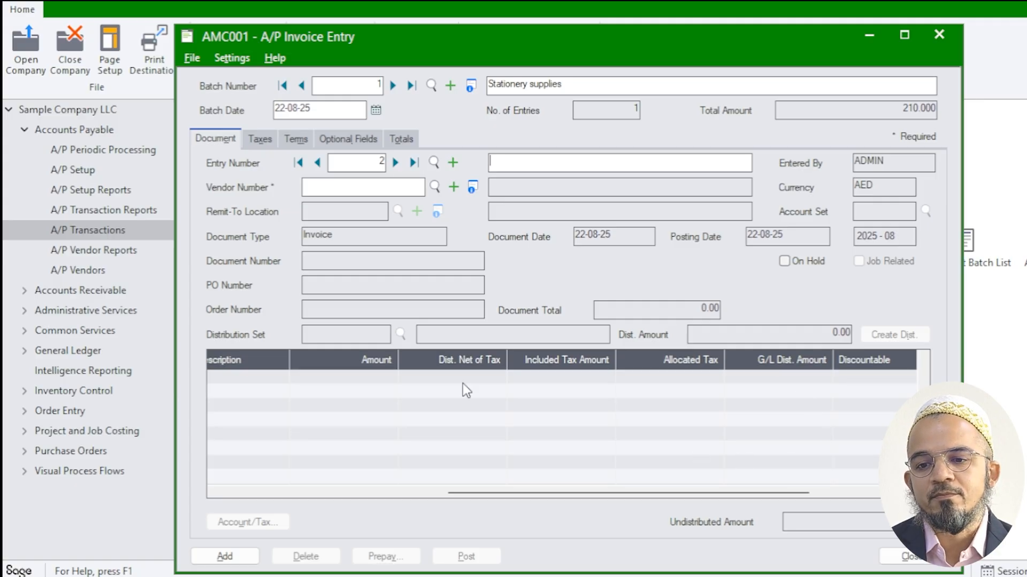
# Step: Return to invoice entry 1, save it and post batch 1, closing the posting messages and the invoice entry window
pyautogui.click(317, 162)
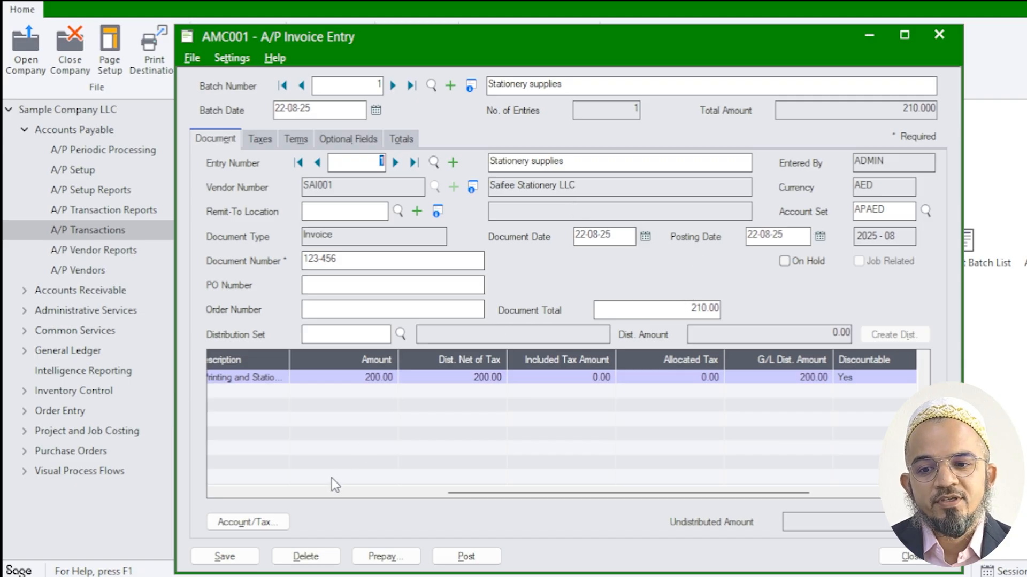
pyautogui.click(223, 557)
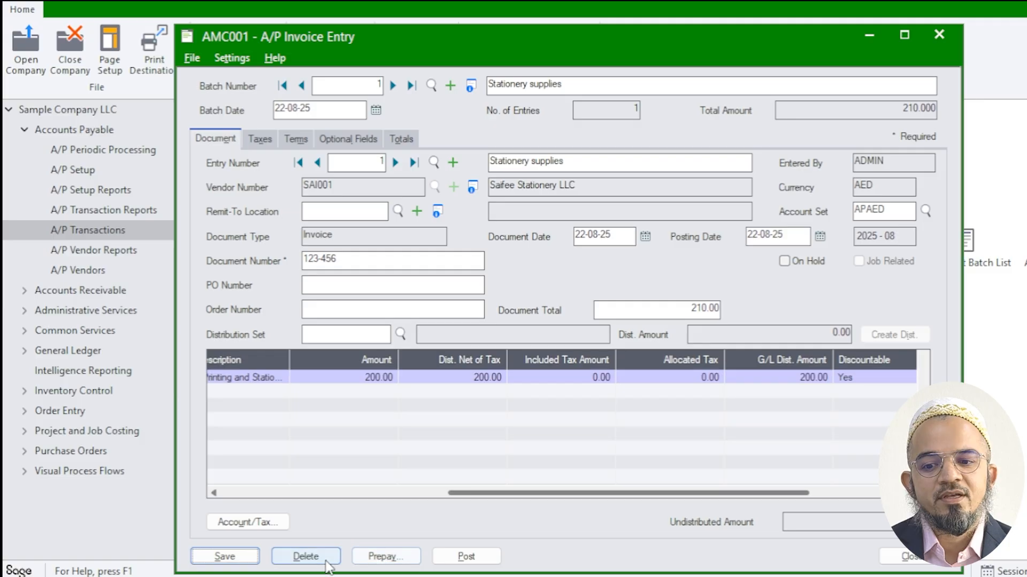
pyautogui.click(438, 561)
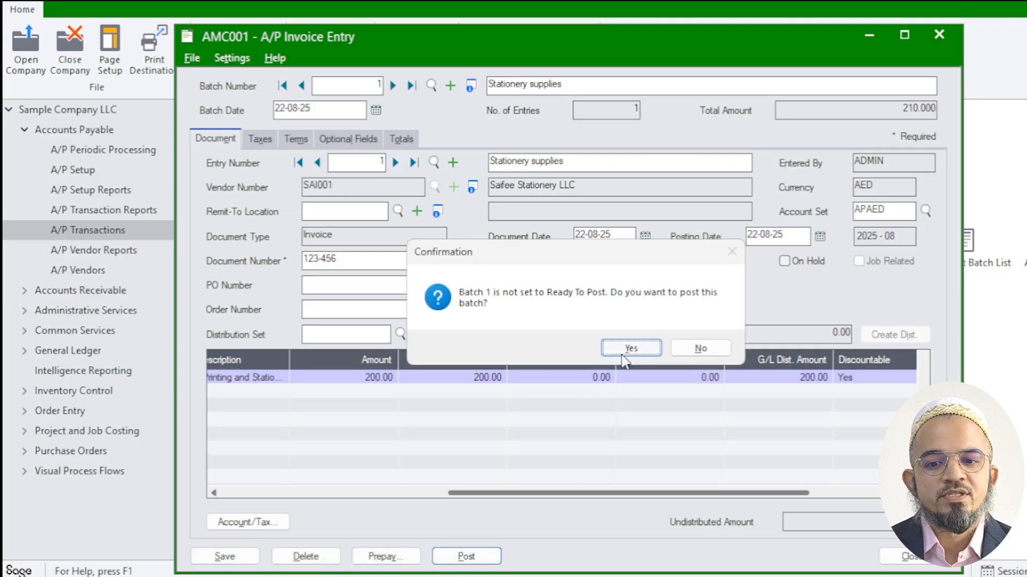
pyautogui.click(624, 348)
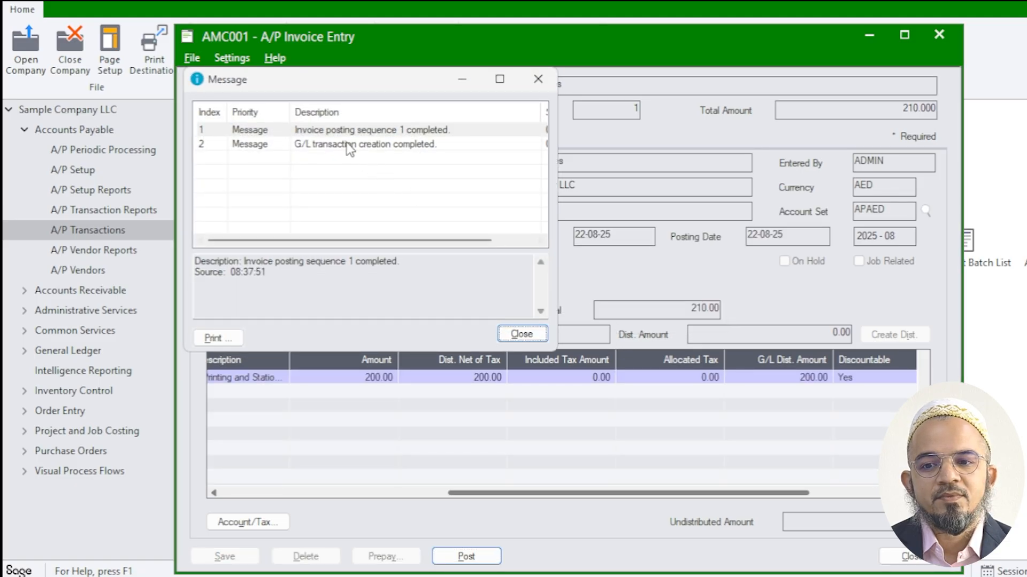
pyautogui.click(324, 144)
pyautogui.click(322, 142)
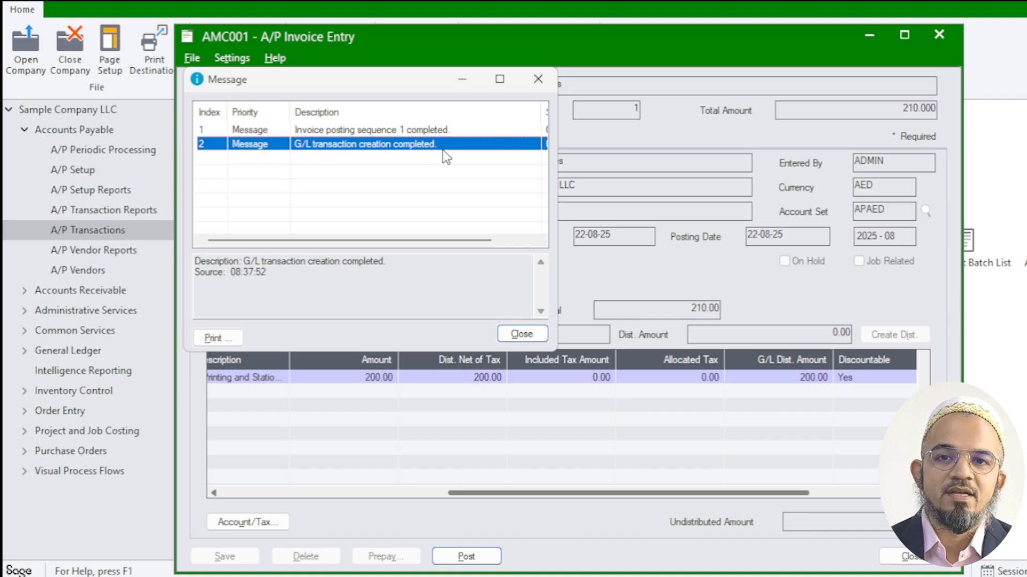
pyautogui.click(522, 334)
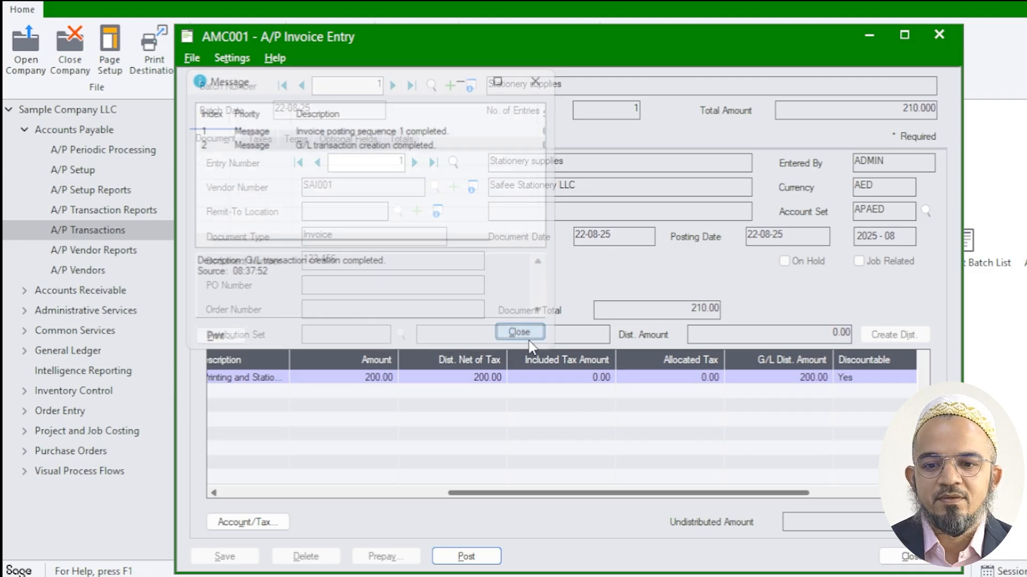
pyautogui.click(898, 557)
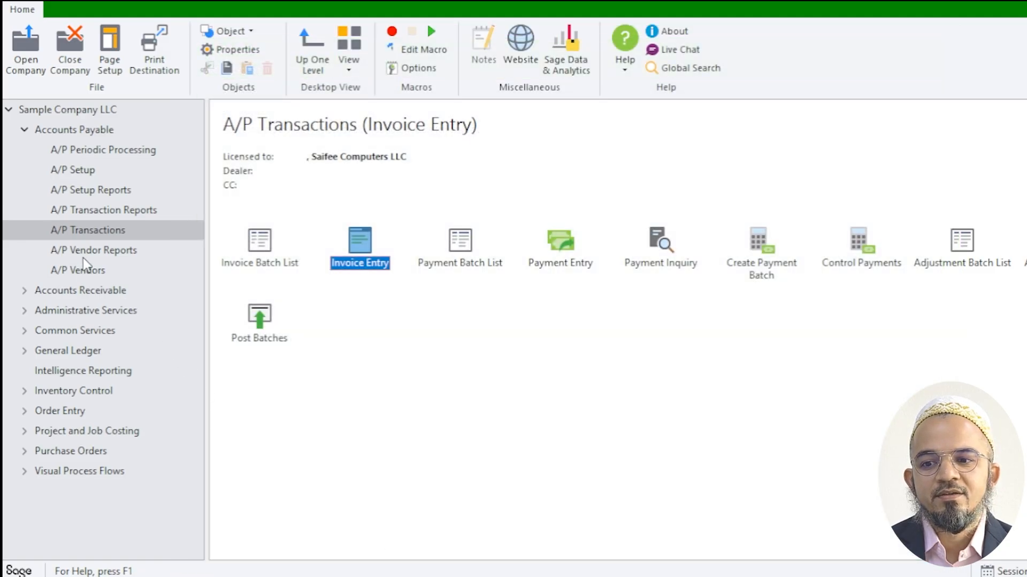
# Step: Open the A/P subledger batch 000020, "AMC001 AP - 22-08-25", from the General Ledger batch list
pyautogui.click(24, 351)
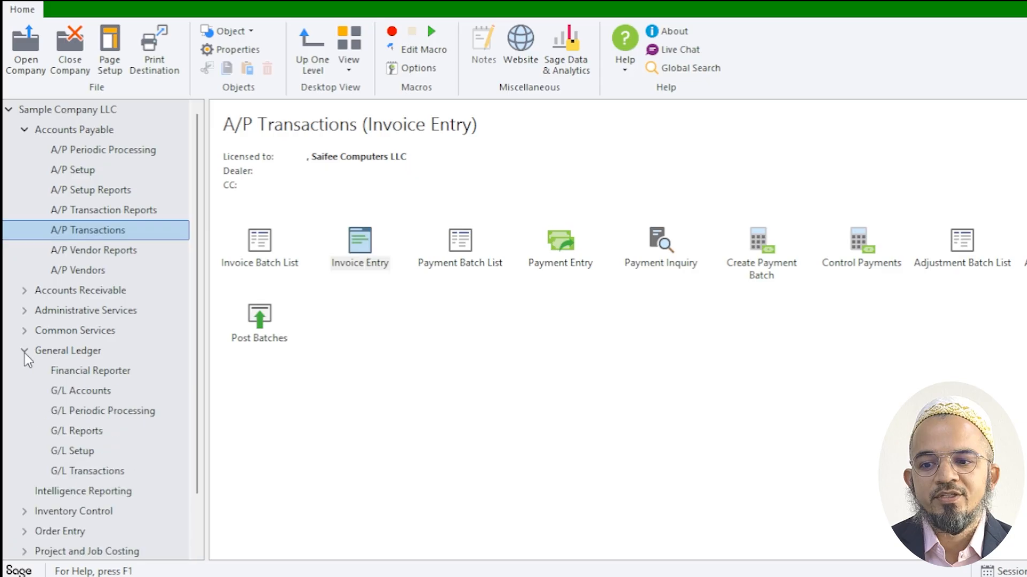
pyautogui.click(74, 471)
pyautogui.doubleClick(252, 268)
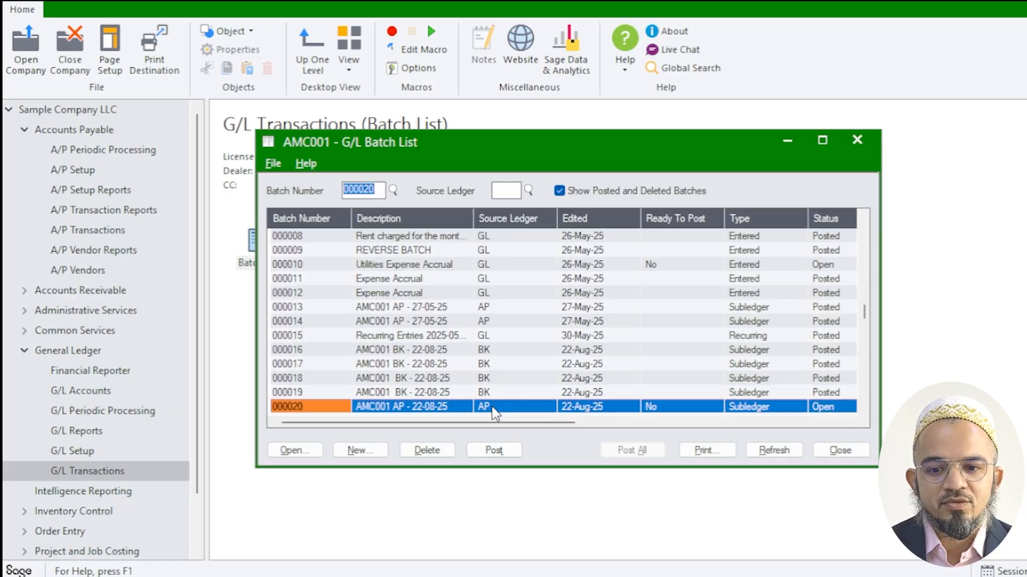
pyautogui.click(495, 412)
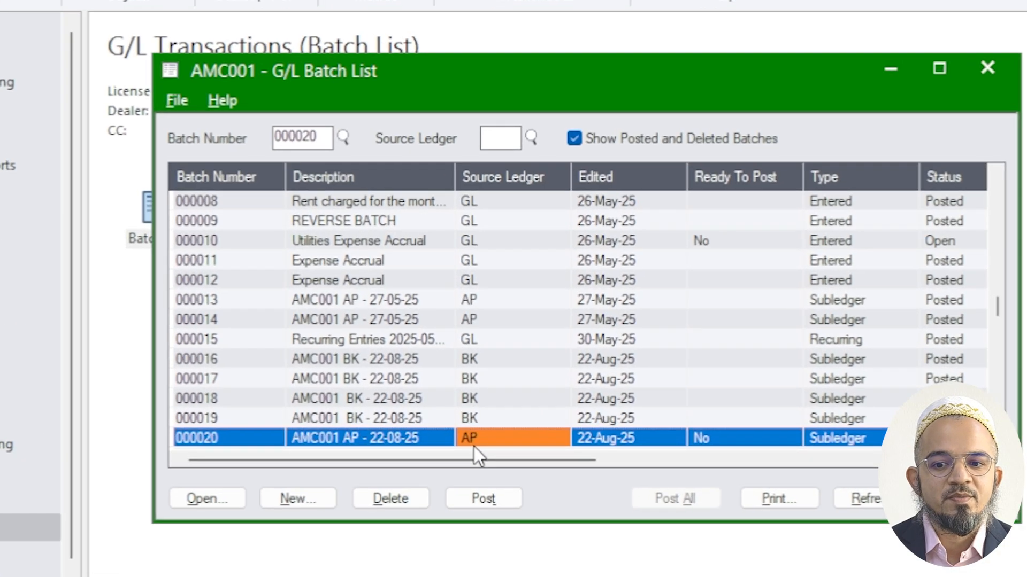
pyautogui.click(399, 412)
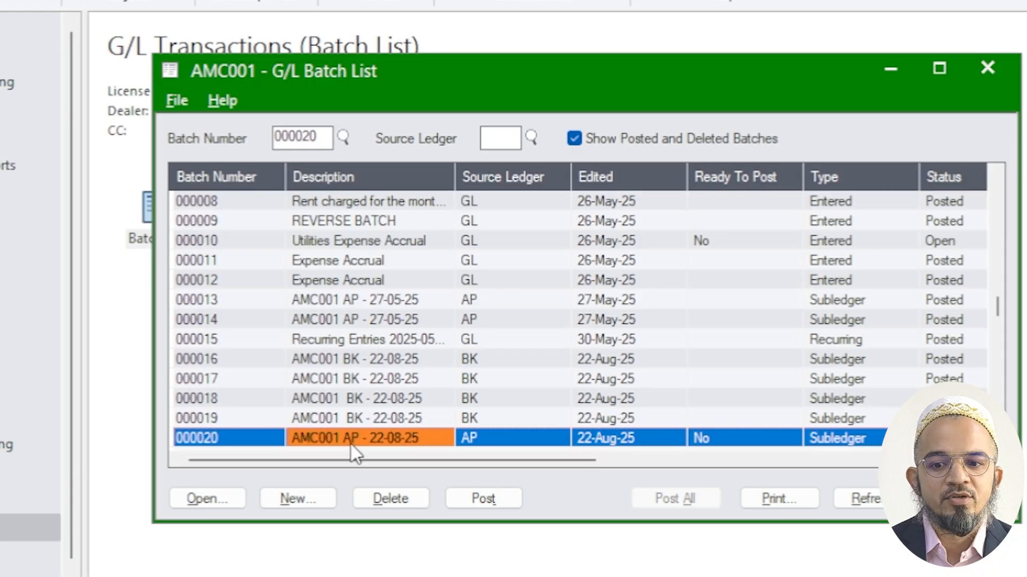
pyautogui.doubleClick(419, 440)
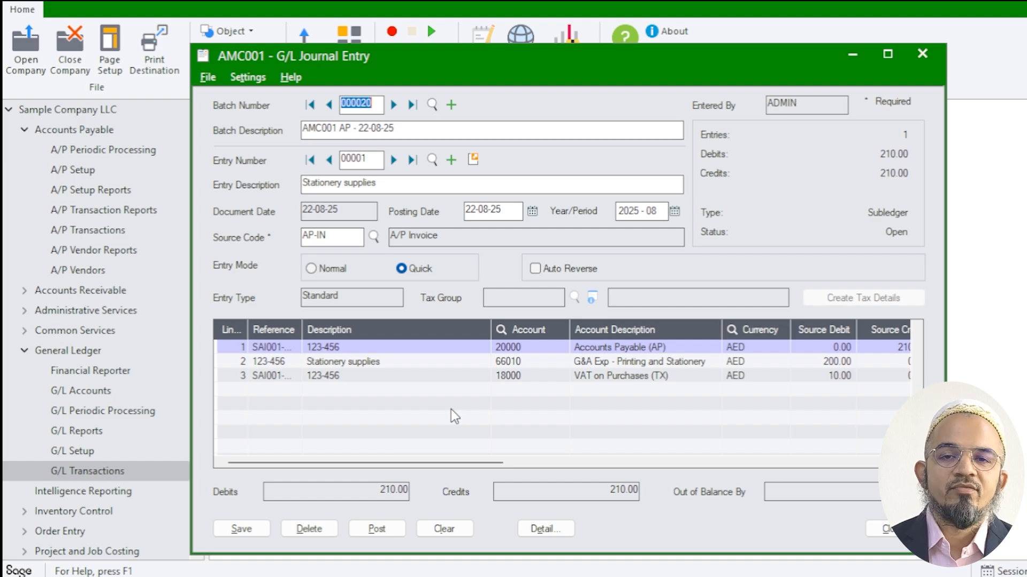
# Step: Review the journal entry's Accounts Payable credit and the debits for printing and stationery and VAT on purchases
pyautogui.click(663, 348)
pyautogui.moveTo(490, 461); pyautogui.dragTo(546, 461)
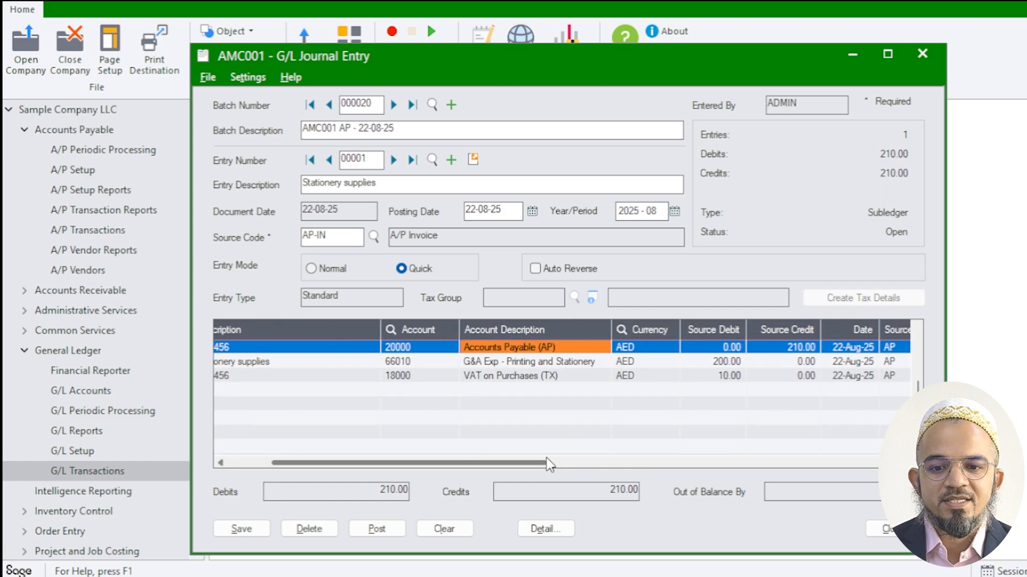
pyautogui.click(790, 348)
pyautogui.click(568, 362)
pyautogui.click(706, 362)
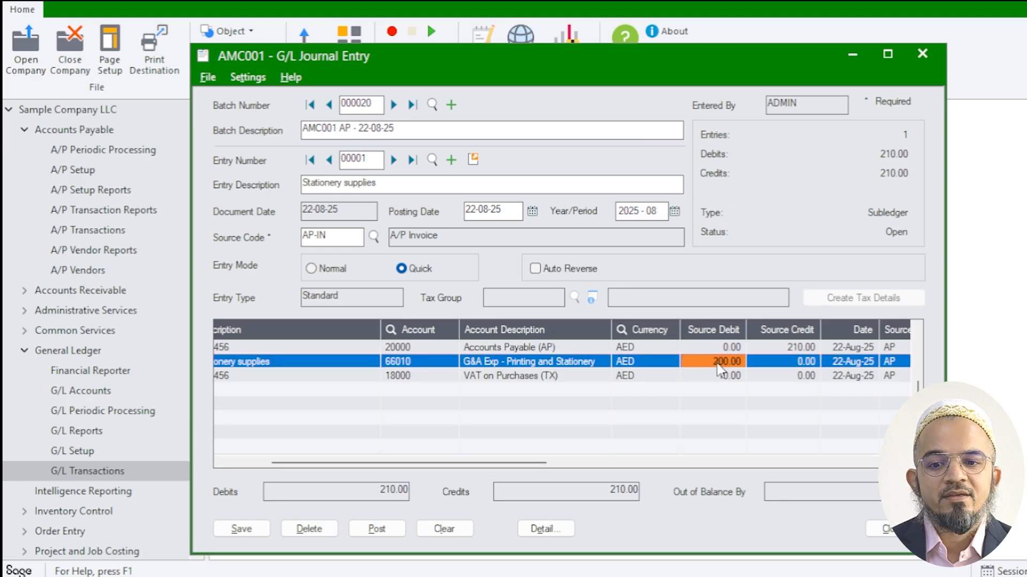
pyautogui.click(702, 374)
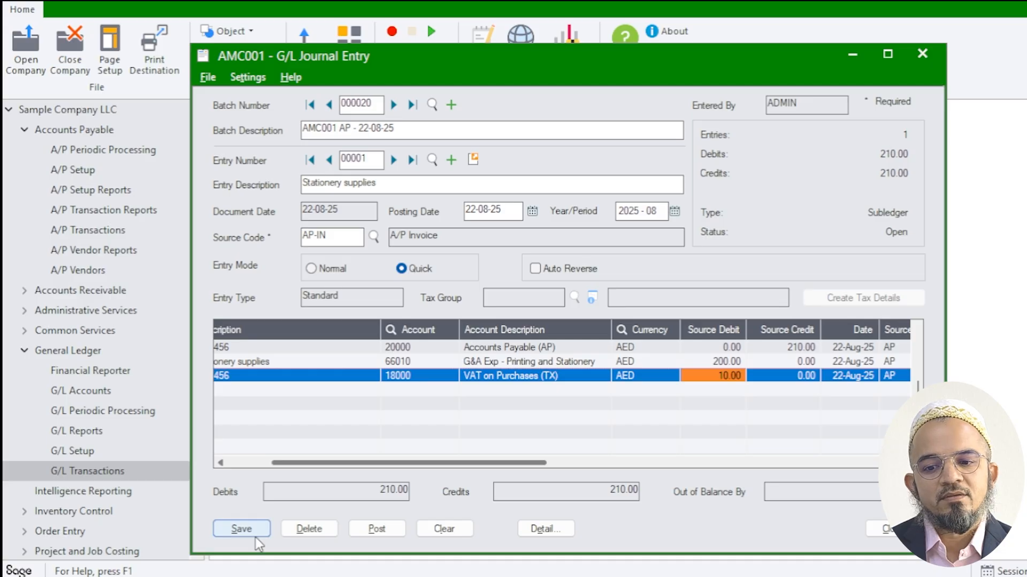
# Step: Post General Ledger batch 000020 and close the journal entry and batch list windows
pyautogui.click(364, 533)
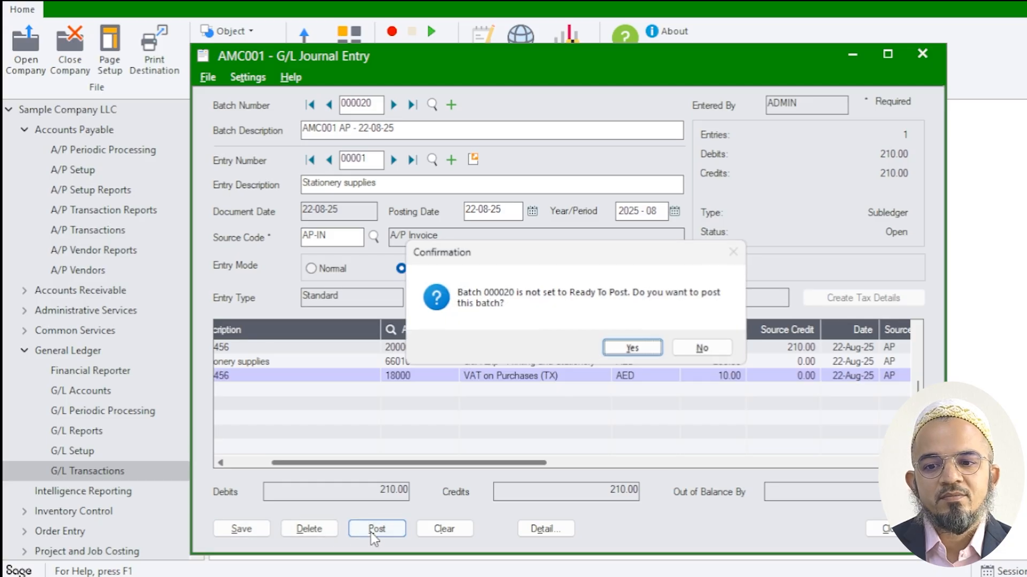
pyautogui.click(618, 354)
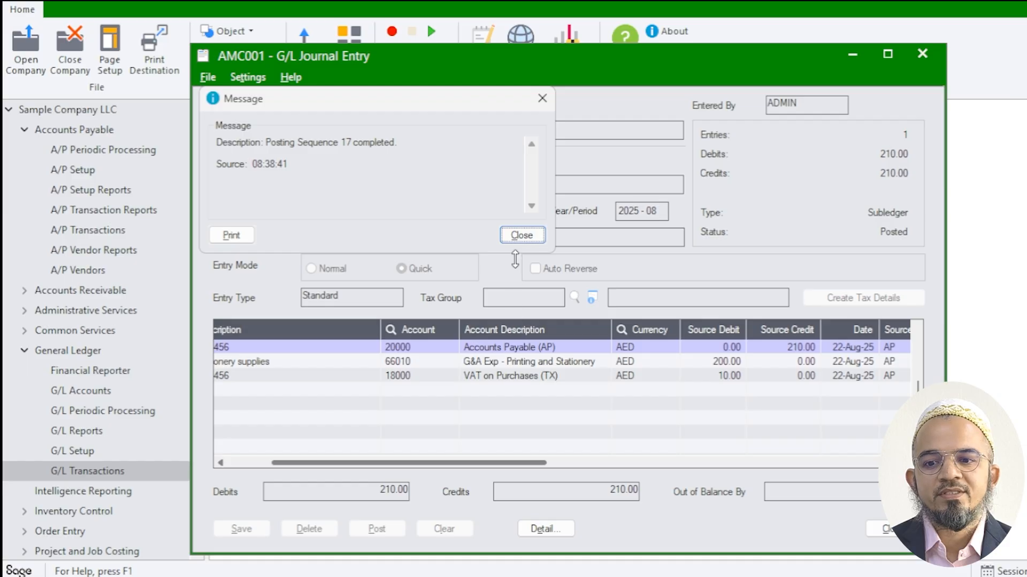
pyautogui.click(520, 235)
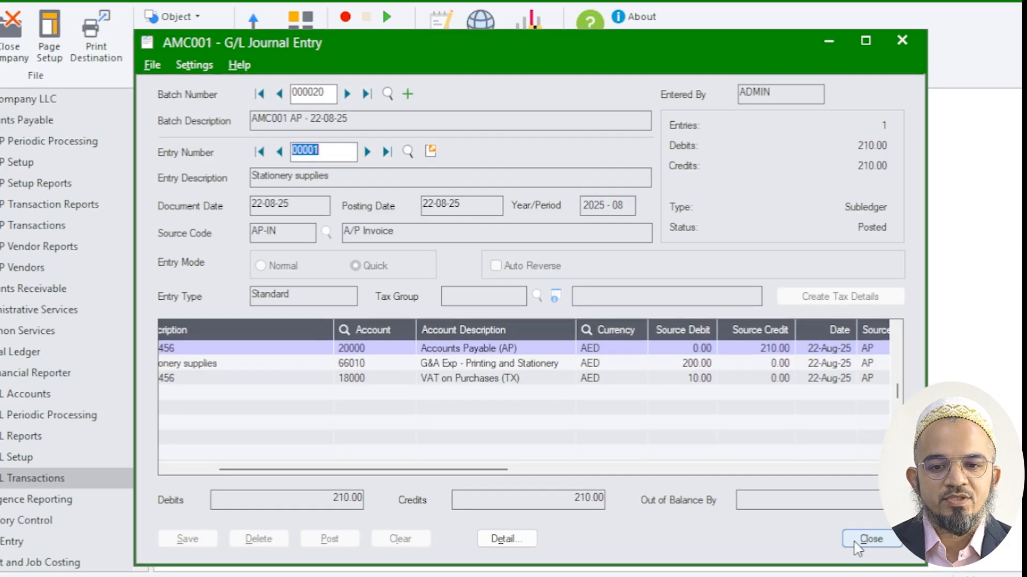
pyautogui.click(876, 530)
pyautogui.click(747, 457)
pyautogui.click(816, 456)
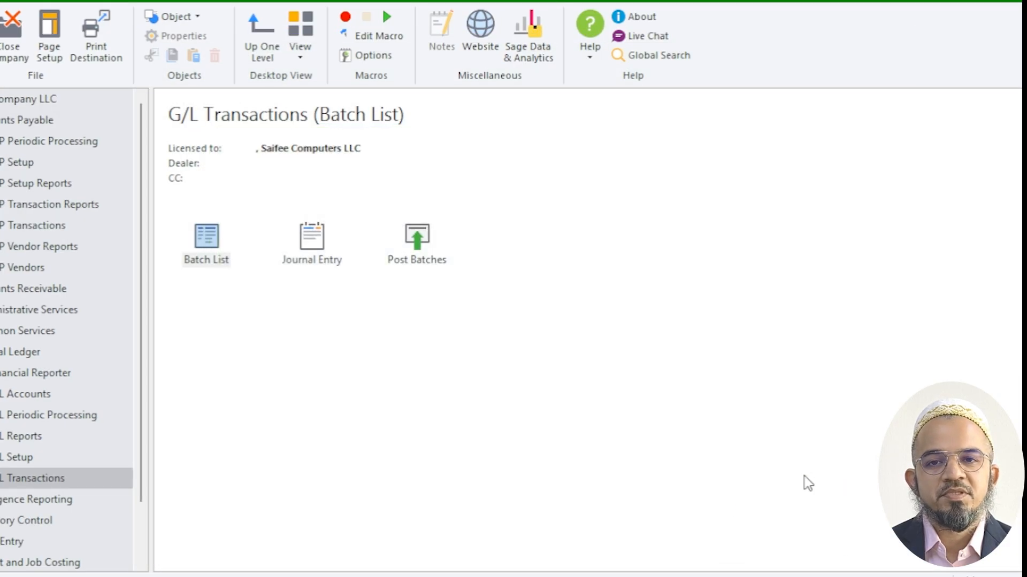